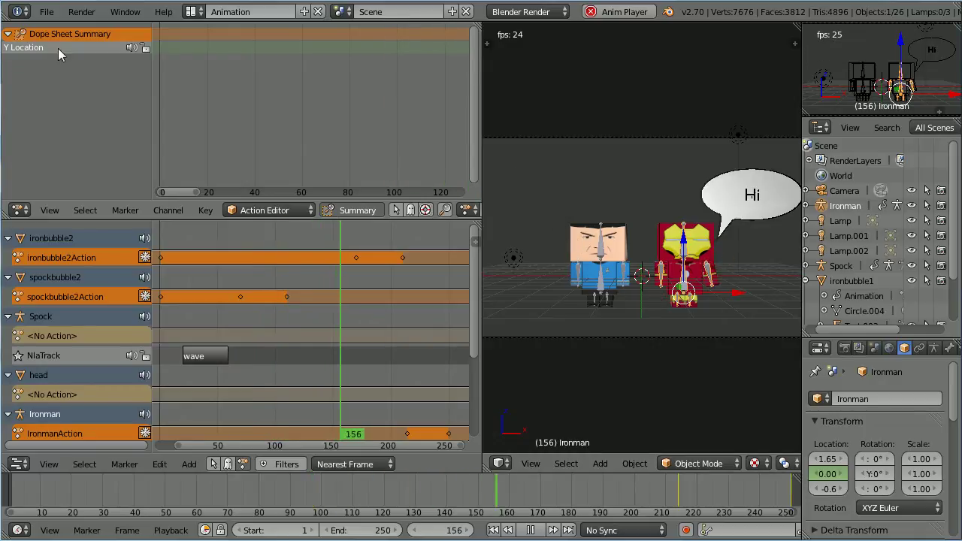
Load the recent Spider-Man character game file and test-run its game once.
{"action": "left_click", "coordinate": [50, 12]}
{"action": "mouse_move", "coordinate": [84, 60]}
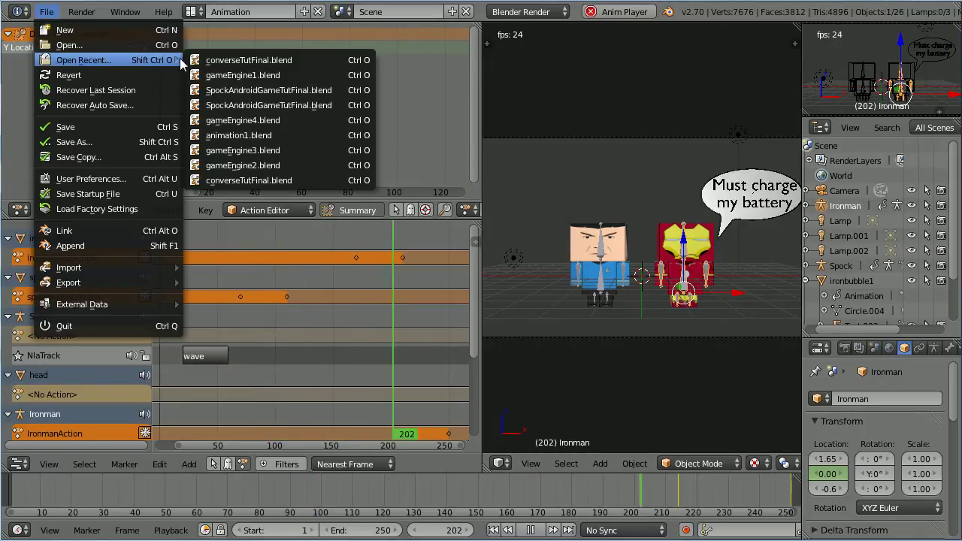
{"action": "left_click", "coordinate": [226, 70]}
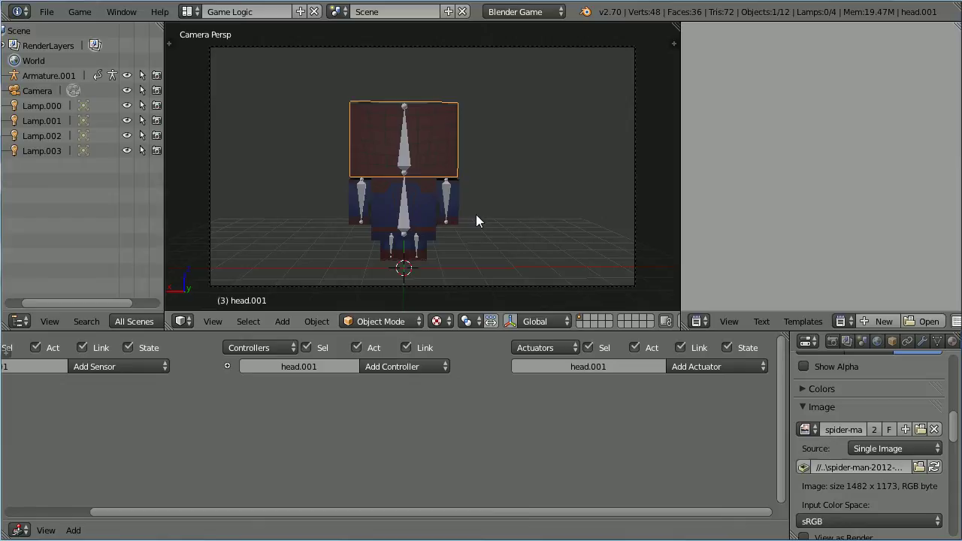
{"action": "key", "text": "p"}
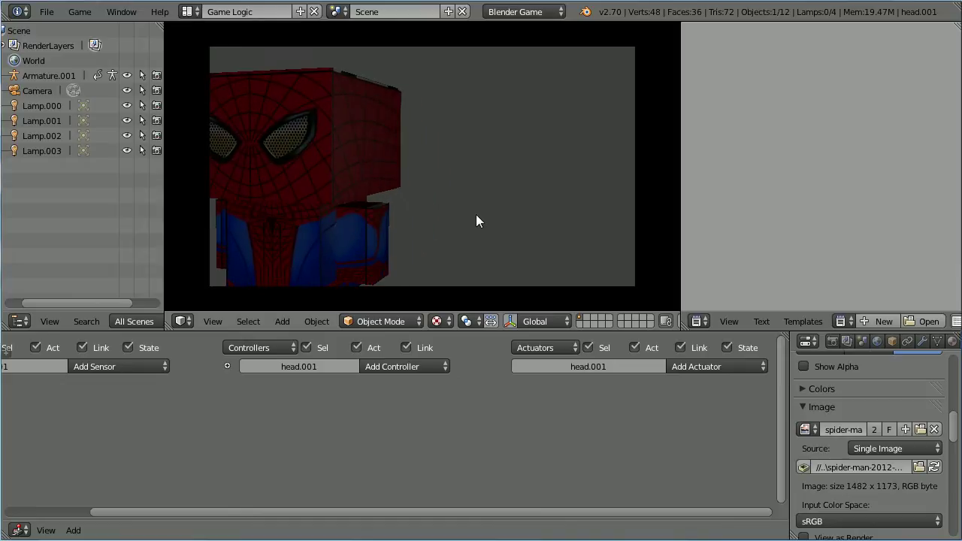
{"action": "key", "text": "Escape"}
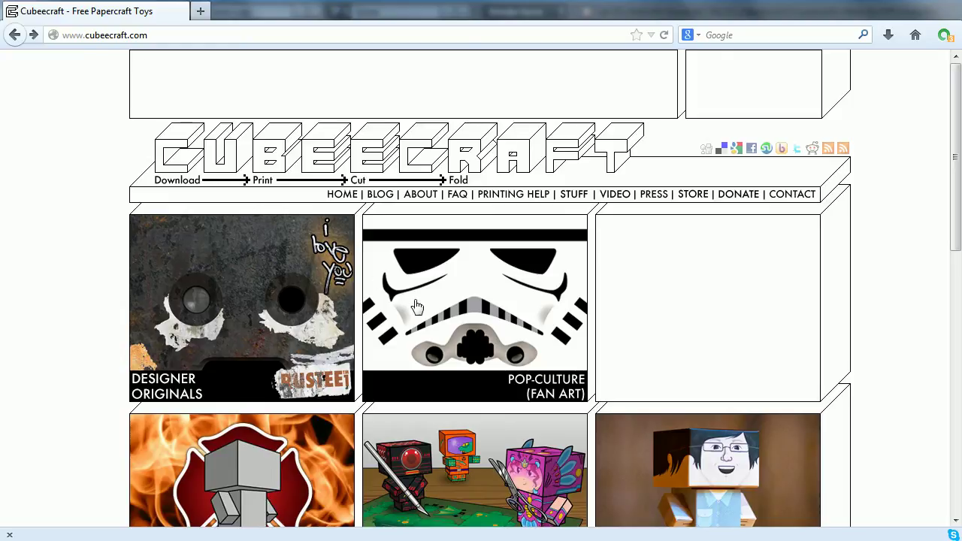
Open the Pop-Culture gallery on cubeecraft.com and scroll through the paper toy templates.
{"action": "left_click", "coordinate": [470, 333]}
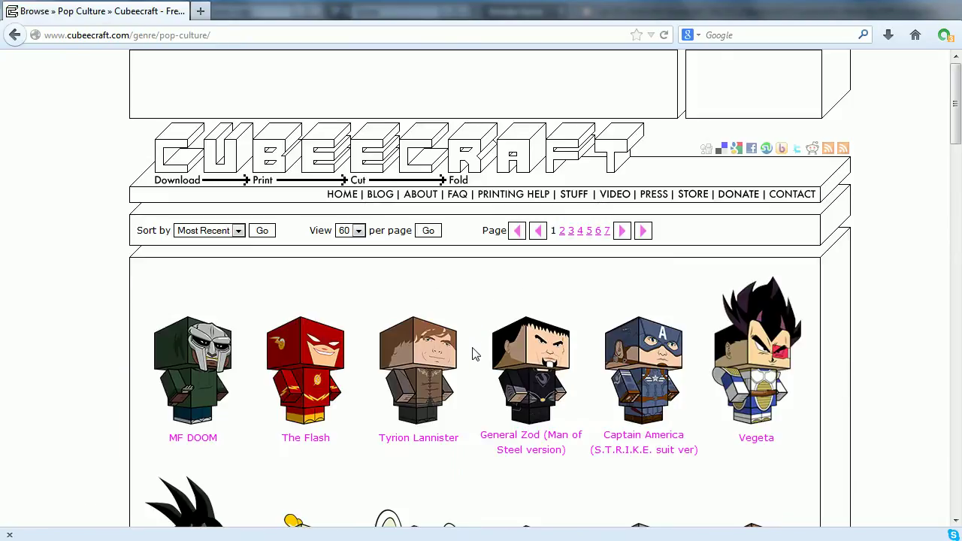
{"action": "scroll", "coordinate": [474, 345], "scroll_direction": "down", "scroll_amount": 5}
{"action": "scroll", "coordinate": [481, 373], "scroll_direction": "down", "scroll_amount": 6}
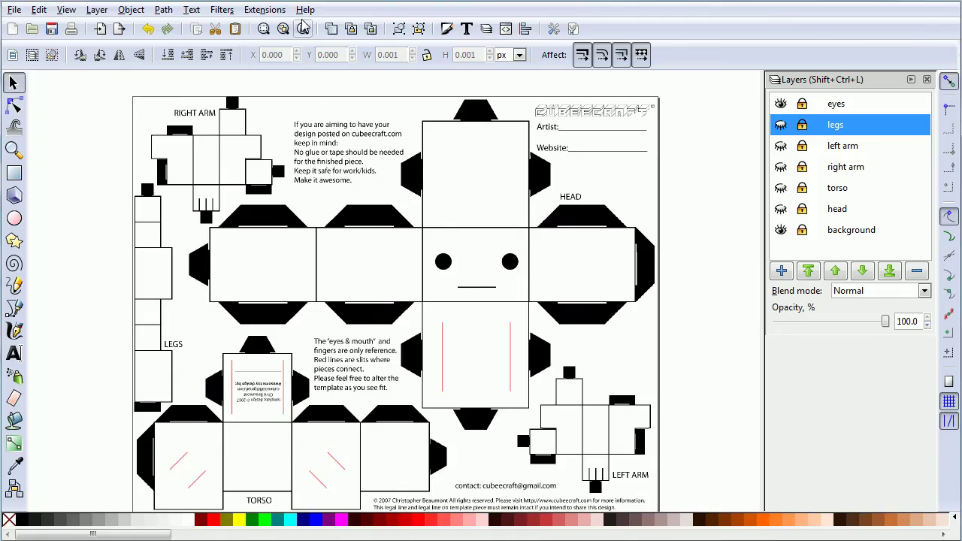
Make the legs, left arm, right arm, torso and head layers visible.
{"action": "left_click", "coordinate": [305, 11]}
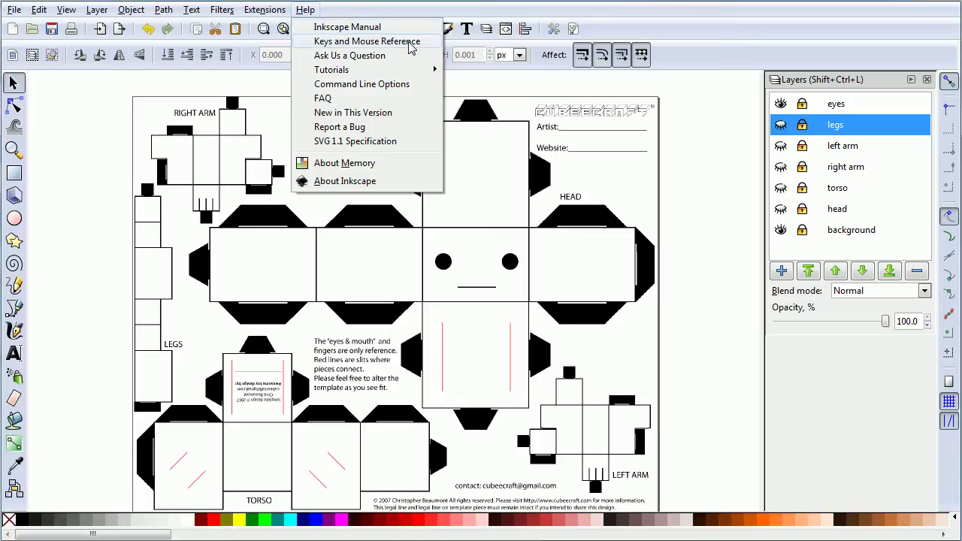
{"action": "key", "text": "Escape"}
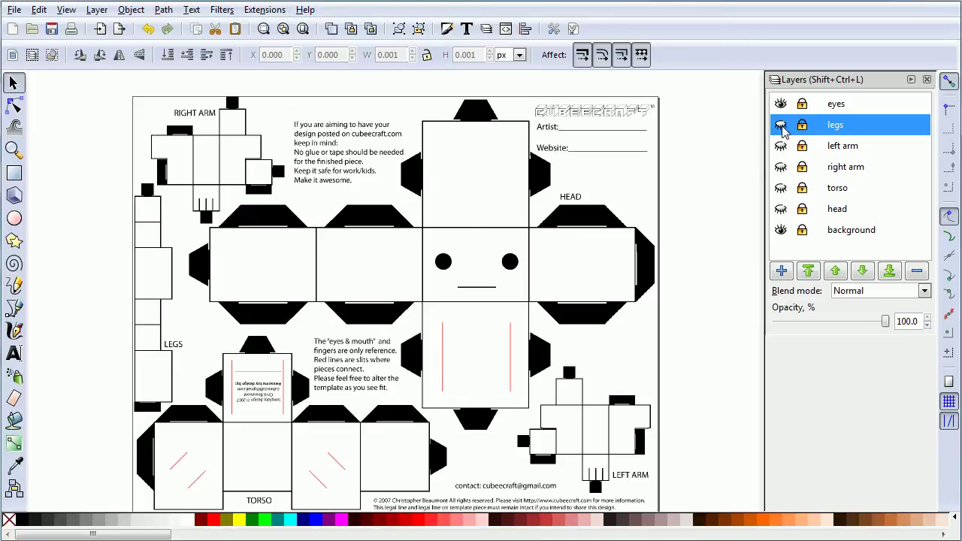
{"action": "left_click", "coordinate": [781, 126]}
{"action": "left_click", "coordinate": [781, 146]}
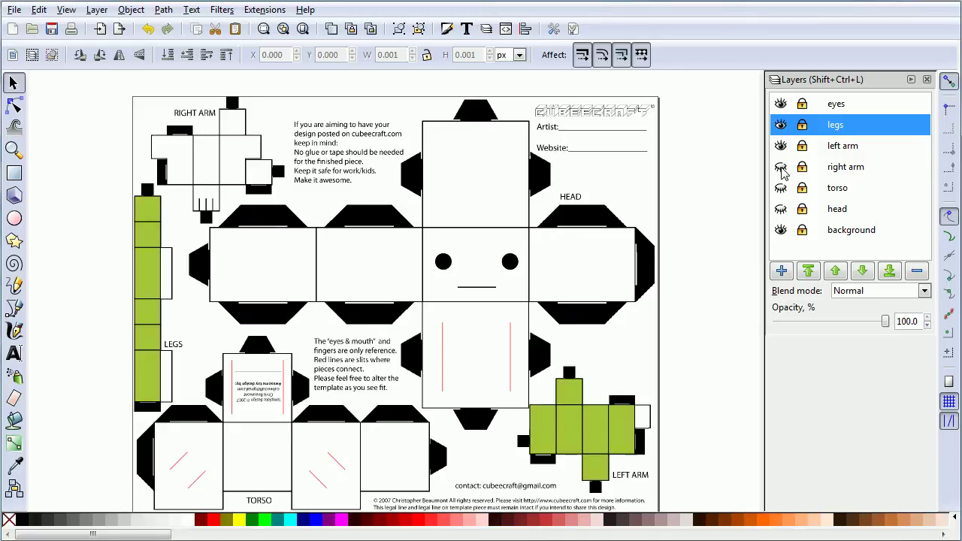
{"action": "left_click", "coordinate": [780, 167]}
{"action": "left_click", "coordinate": [781, 188]}
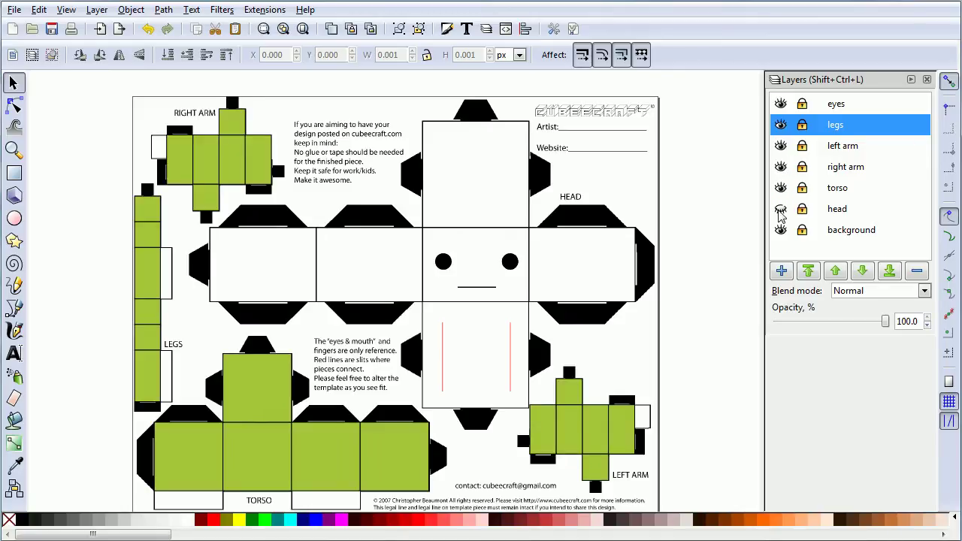
{"action": "left_click", "coordinate": [781, 209]}
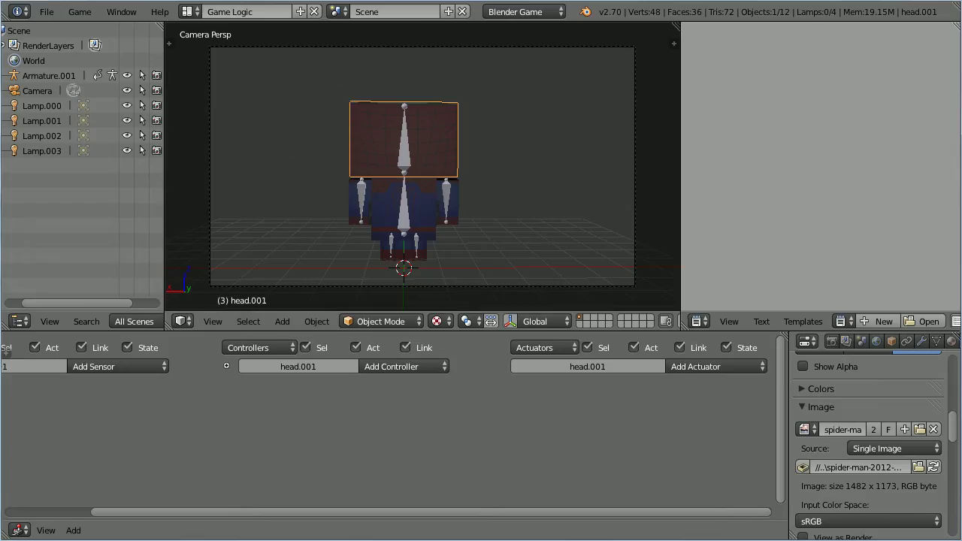
Load gameEngine4.blend from recent files and play its game once.
{"action": "left_click", "coordinate": [46, 11]}
{"action": "mouse_move", "coordinate": [57, 63]}
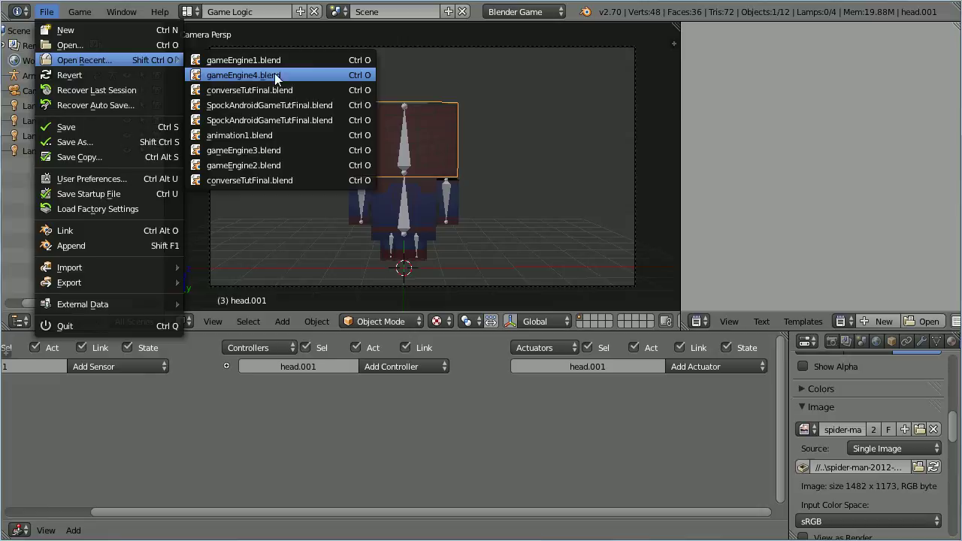
{"action": "left_click", "coordinate": [328, 82]}
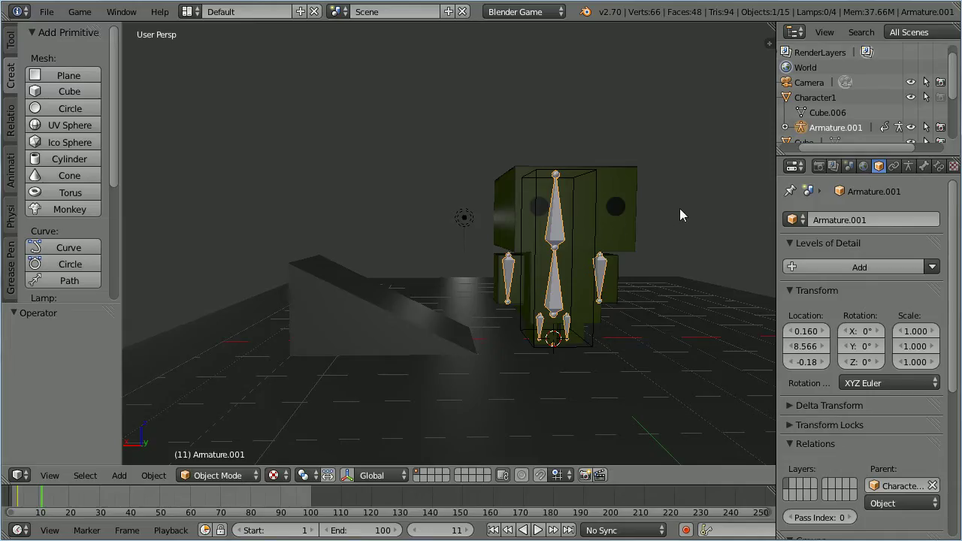
{"action": "key", "text": "p"}
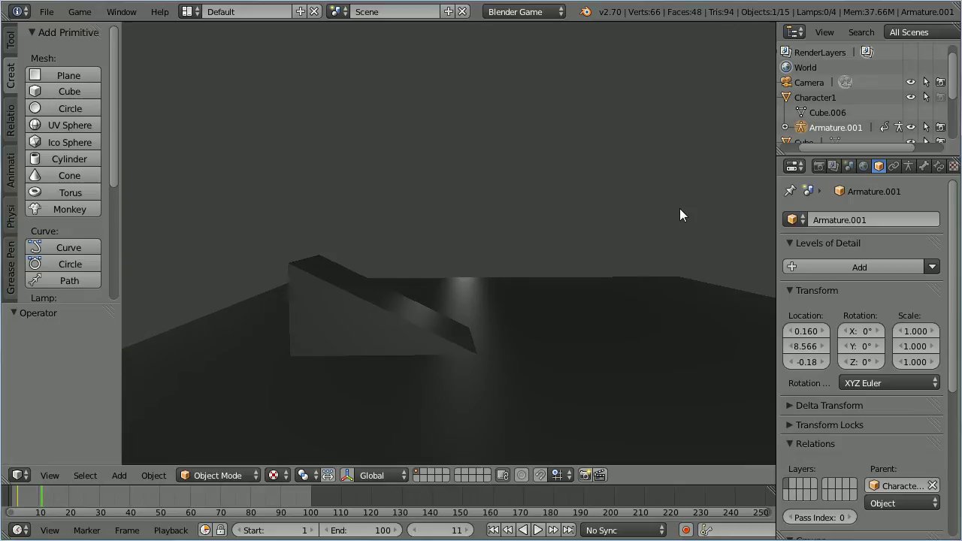
{"action": "key", "text": "Escape"}
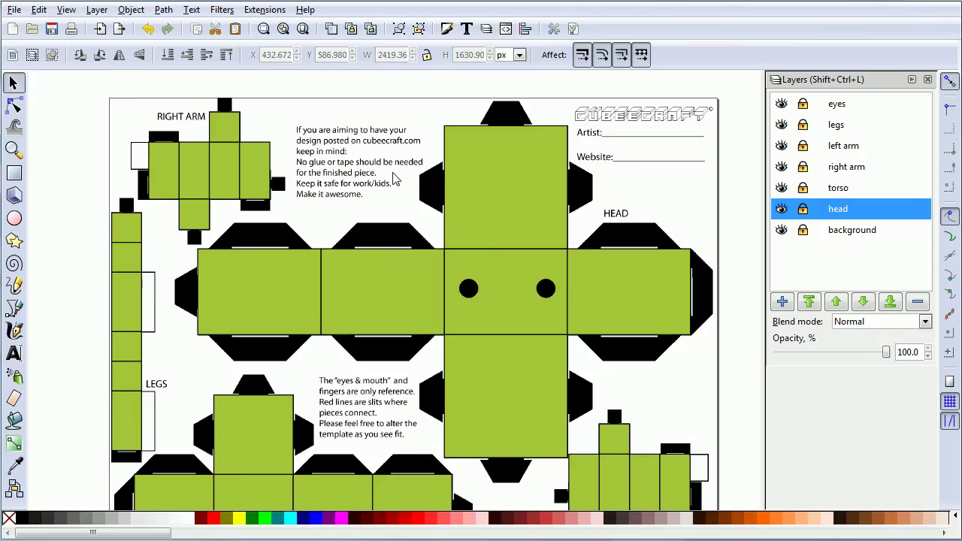
Unlock the head layer, fill all its faces red, then lock it again.
{"action": "left_click", "coordinate": [802, 210]}
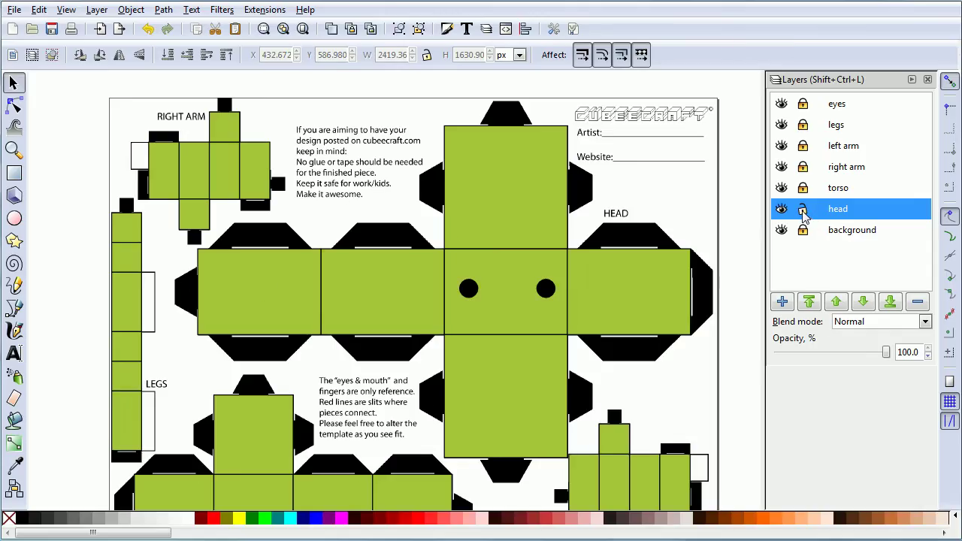
{"action": "left_click", "coordinate": [623, 294]}
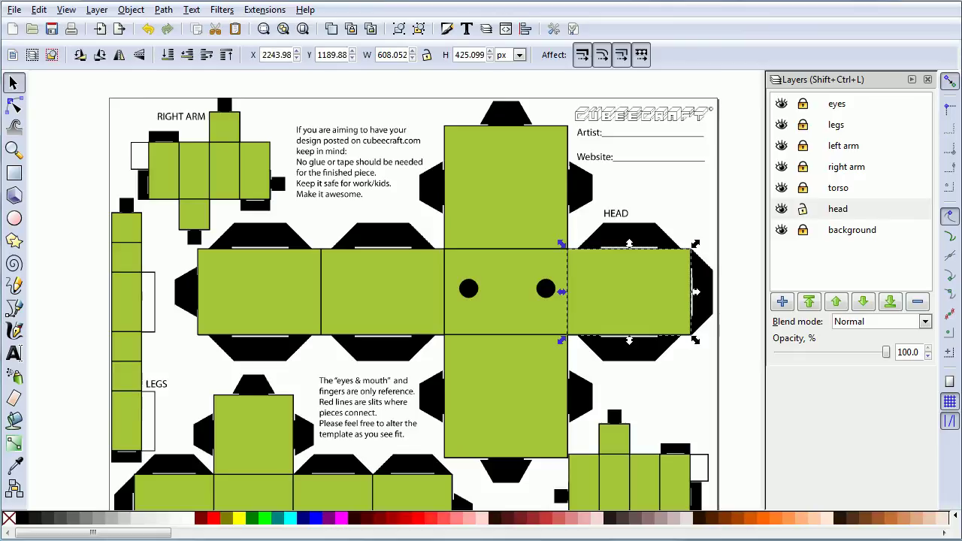
{"action": "key", "text": "ctrl+a"}
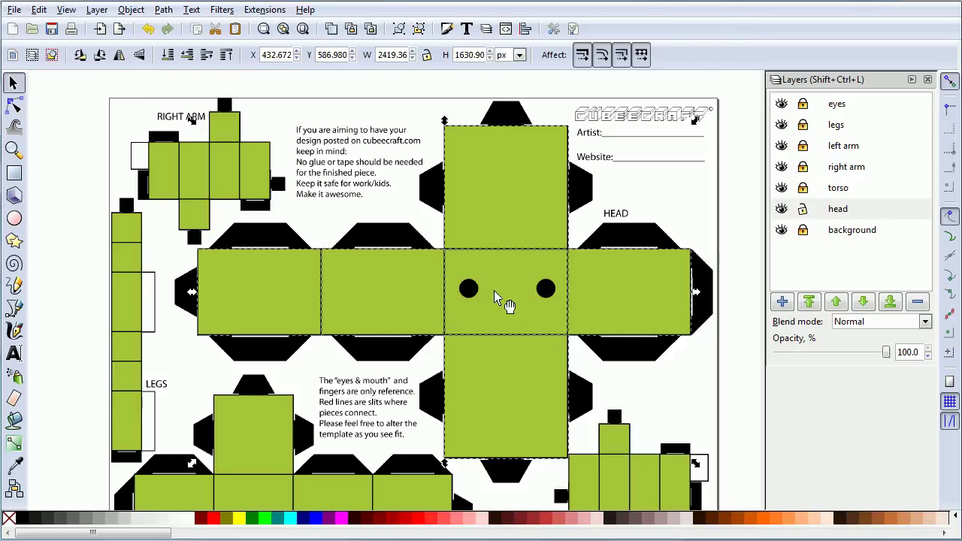
{"action": "left_click", "coordinate": [214, 519]}
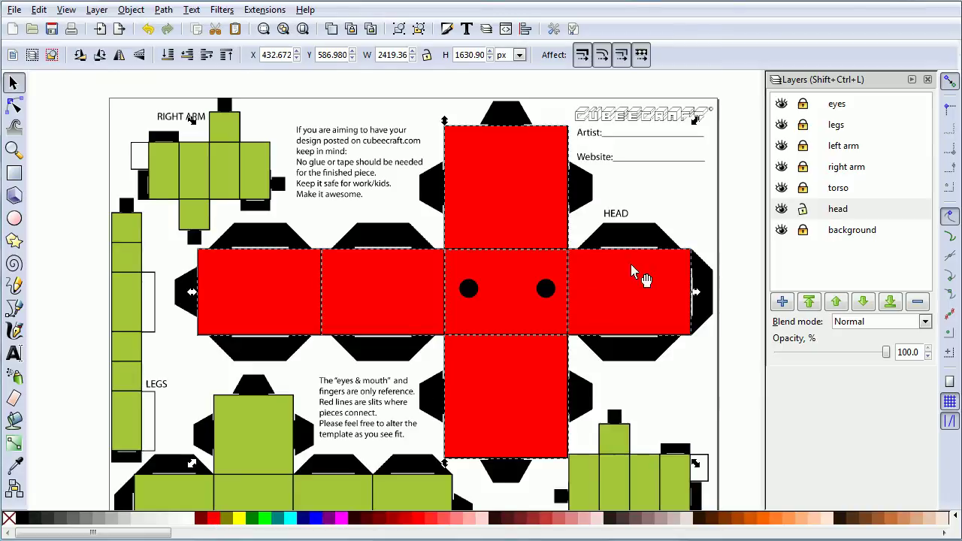
{"action": "left_click", "coordinate": [802, 210]}
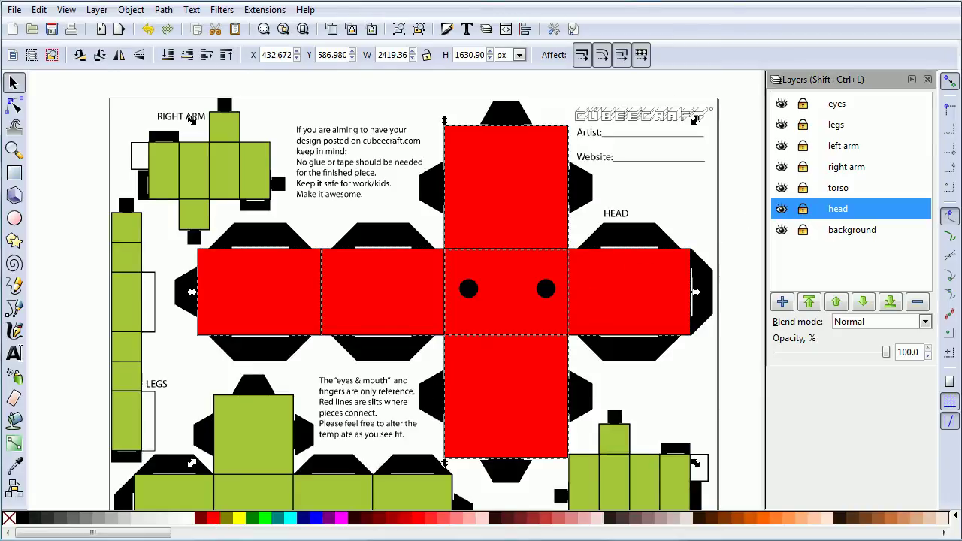
{"action": "key", "text": "Escape"}
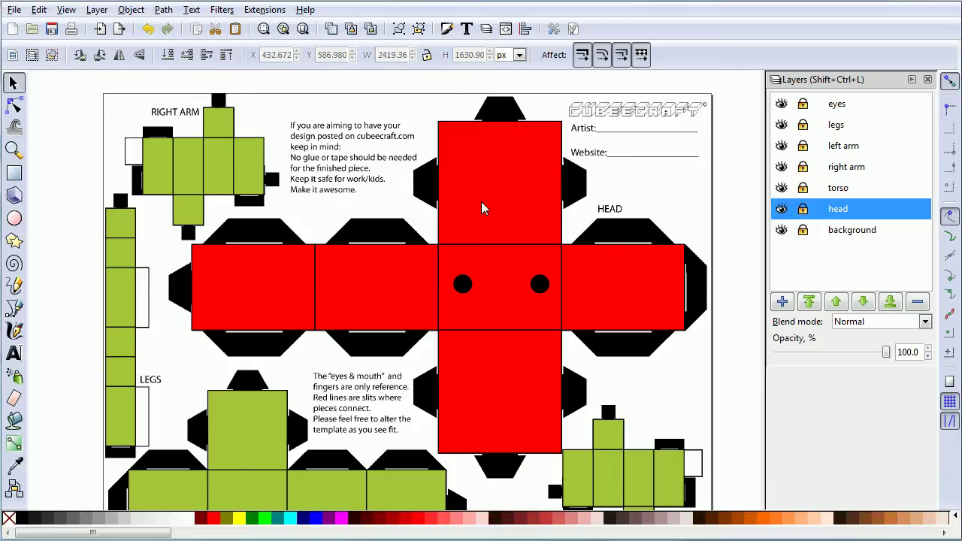
On the eyes layer, draw a small black rectangle bar between the eyes.
{"action": "scroll", "coordinate": [473, 260], "scroll_direction": "up", "scroll_amount": 1}
{"action": "scroll", "coordinate": [472, 260], "scroll_direction": "up", "scroll_amount": 3}
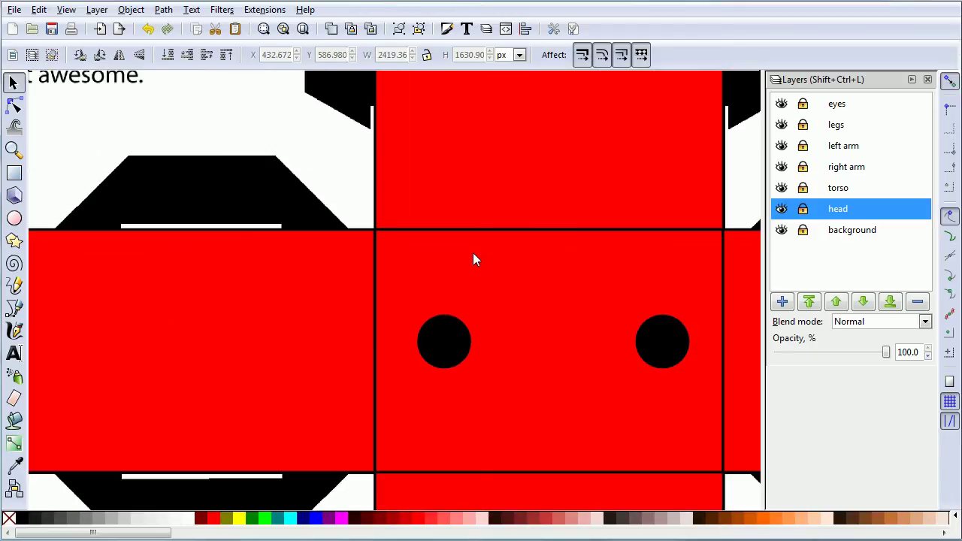
{"action": "scroll", "coordinate": [472, 260], "scroll_direction": "down", "scroll_amount": 1}
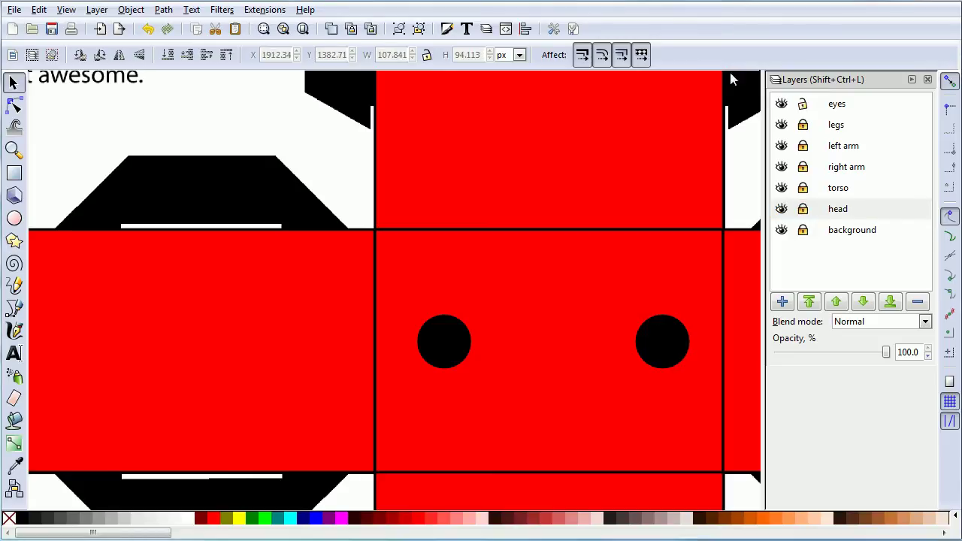
{"action": "left_click", "coordinate": [819, 110]}
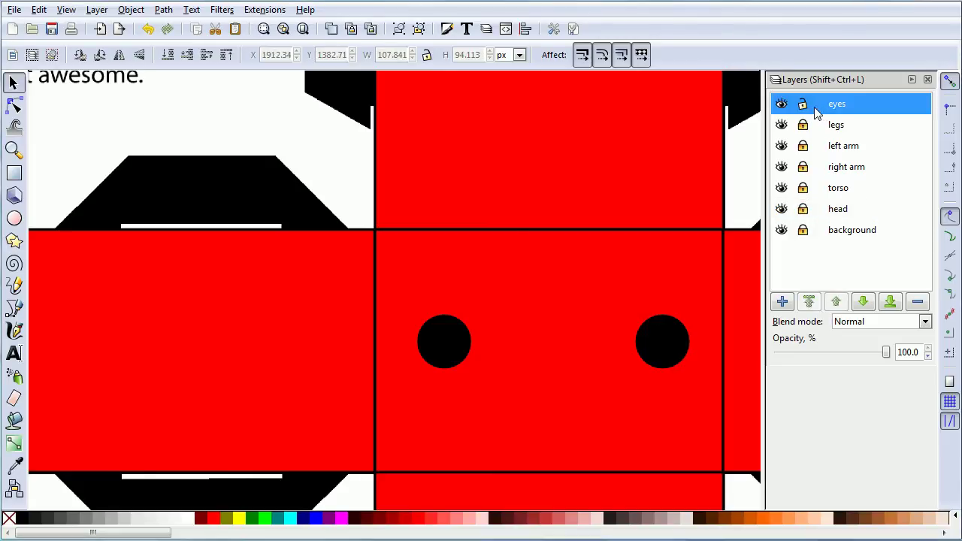
{"action": "left_click", "coordinate": [14, 173]}
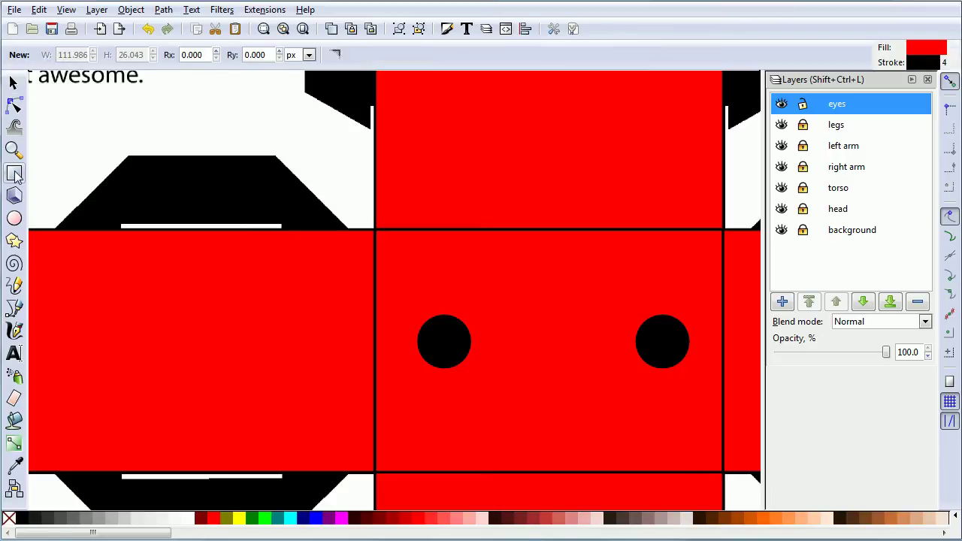
{"action": "left_click_drag", "start_coordinate": [522, 332], "coordinate": [591, 345]}
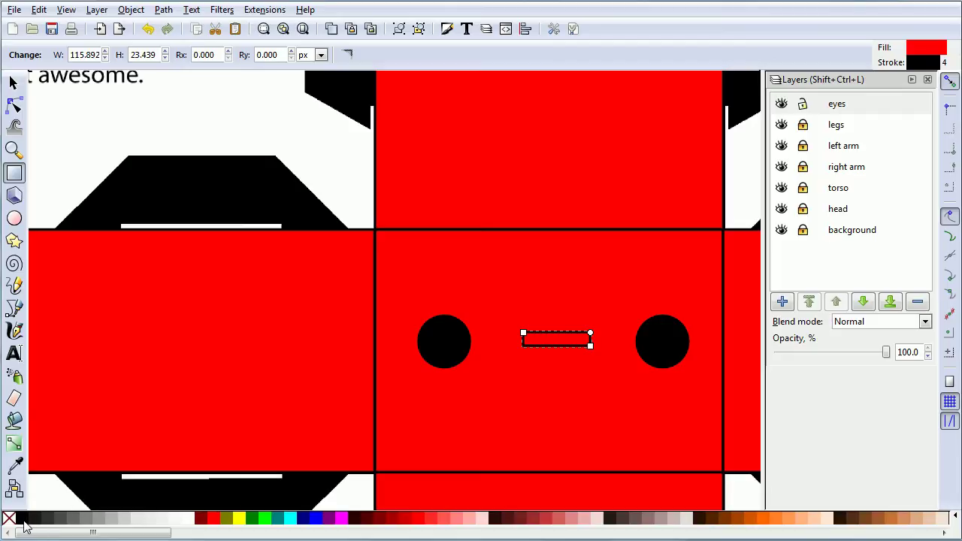
{"action": "left_click", "coordinate": [22, 519]}
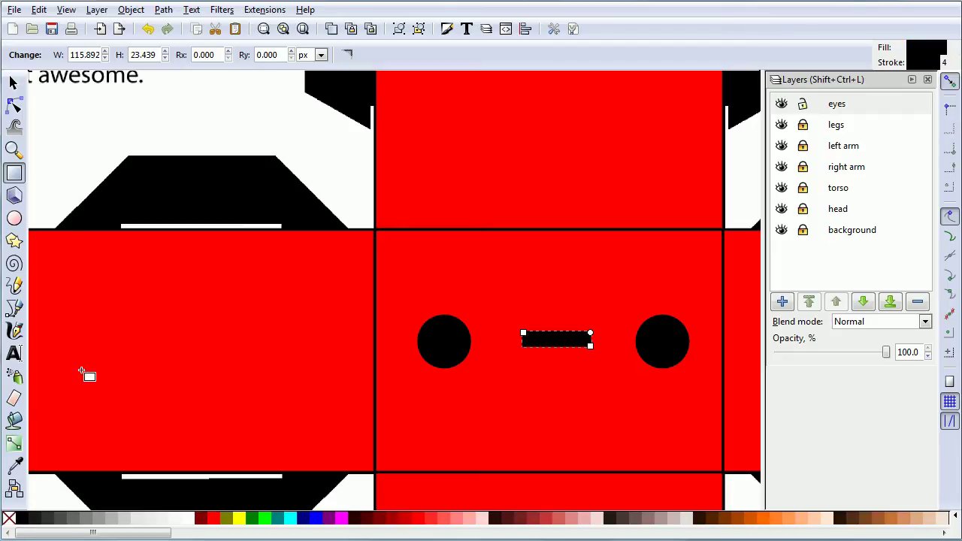
Tilt the bar into a diagonal eyebrow, move it onto the right eye, and mirror it.
{"action": "left_click", "coordinate": [15, 84]}
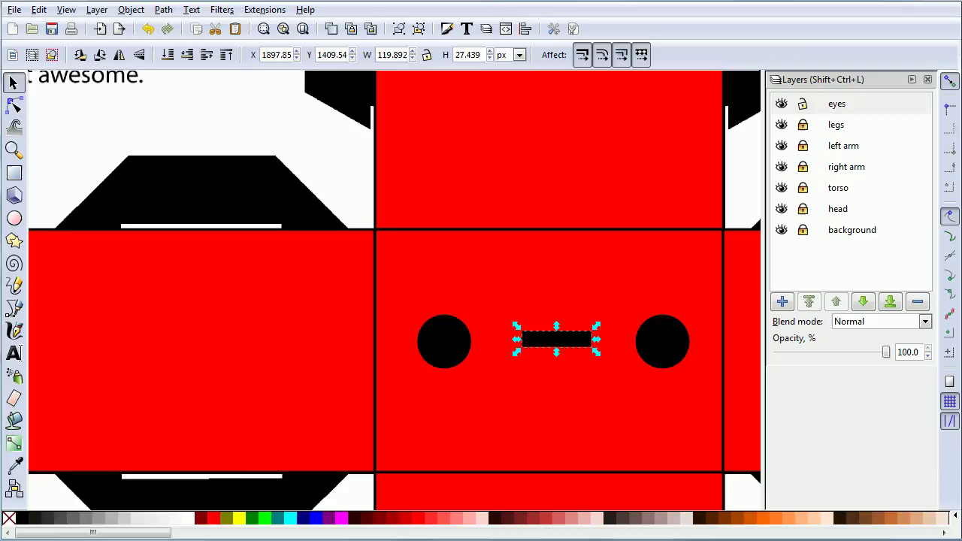
{"action": "left_click", "coordinate": [584, 342]}
{"action": "left_click_drag", "start_coordinate": [595, 328], "coordinate": [585, 307]}
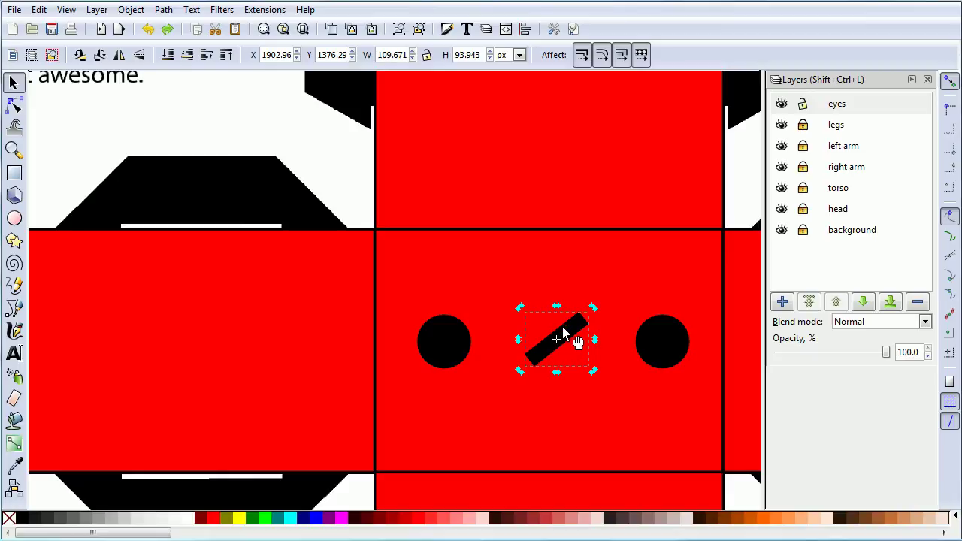
{"action": "left_click_drag", "start_coordinate": [567, 338], "coordinate": [691, 340]}
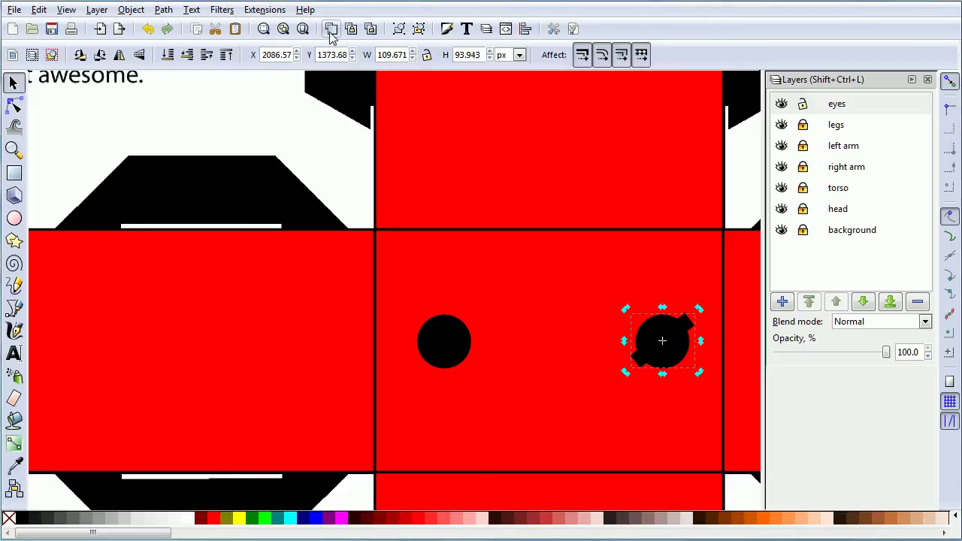
{"action": "left_click", "coordinate": [119, 56]}
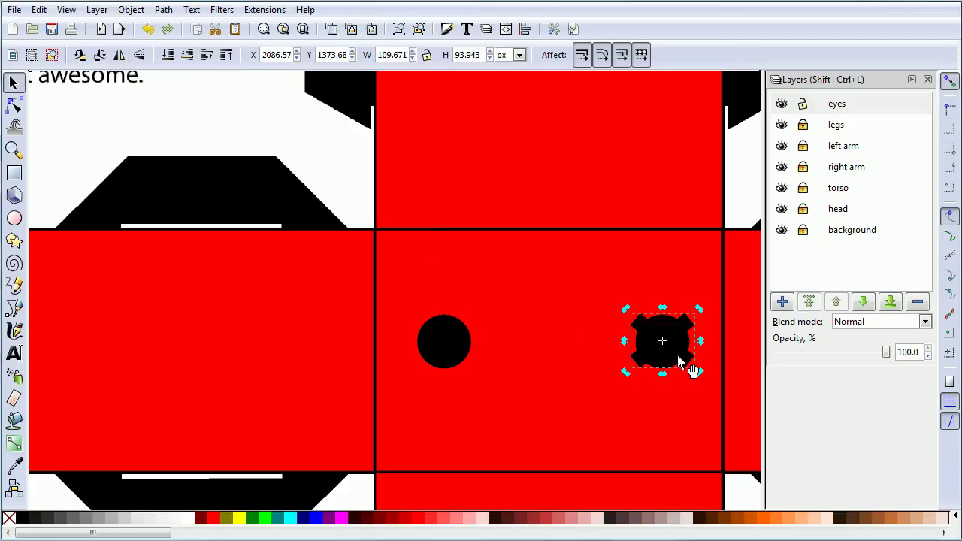
Nudge the eye shape leftward over the left eye circle.
{"action": "key", "text": "Left"}
{"action": "key", "text": "Left"}
{"action": "key", "text": "Left"}
{"action": "key", "text": "Left"}
{"action": "key", "text": "Left"}
{"action": "key", "text": "Left"}
{"action": "key", "text": "Left"}
{"action": "key", "text": "Left"}
{"action": "key", "text": "Left"}
{"action": "key", "text": "Left"}
{"action": "key", "text": "Left"}
{"action": "key", "text": "Left"}
{"action": "key", "text": "Left"}
{"action": "key", "text": "Left"}
{"action": "key", "text": "Left"}
{"action": "key", "text": "Left"}
{"action": "key", "text": "Left"}
{"action": "key", "text": "Left"}
{"action": "key", "text": "Left"}
{"action": "key", "text": "Left"}
{"action": "key", "text": "Left"}
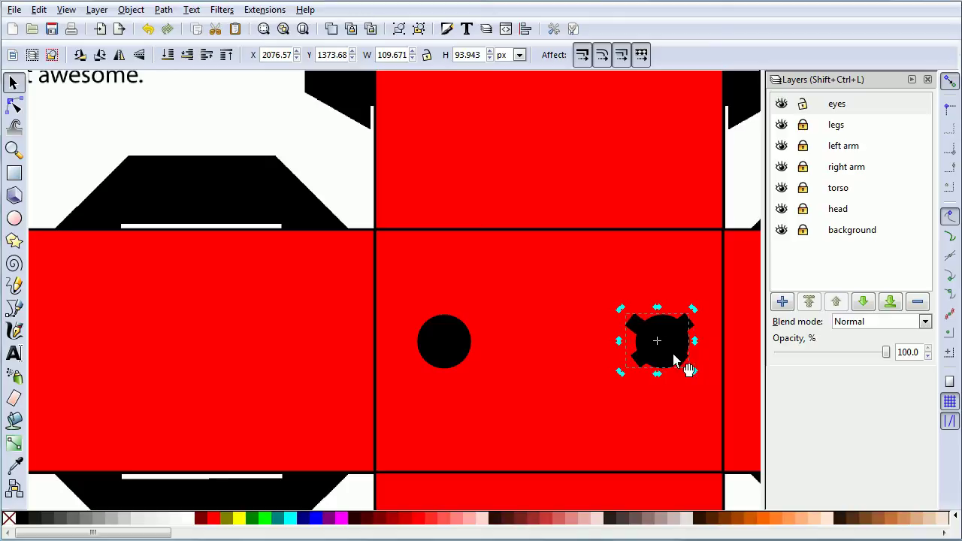
{"action": "key", "text": "Left"}
{"action": "key", "text": "Left"}
{"action": "key", "text": "Left"}
{"action": "key", "text": "Left"}
{"action": "key", "text": "Left"}
{"action": "key", "text": "Left"}
{"action": "key", "text": "Left"}
{"action": "key", "text": "Left"}
{"action": "key", "text": "Left"}
{"action": "key", "text": "Left"}
{"action": "key", "text": "Left"}
{"action": "key", "text": "Left"}
{"action": "key", "text": "Left"}
{"action": "key", "text": "Left"}
{"action": "key", "text": "Left"}
{"action": "key", "text": "Left"}
{"action": "key", "text": "Left"}
{"action": "key", "text": "Left"}
{"action": "key", "text": "Left"}
{"action": "key", "text": "Left"}
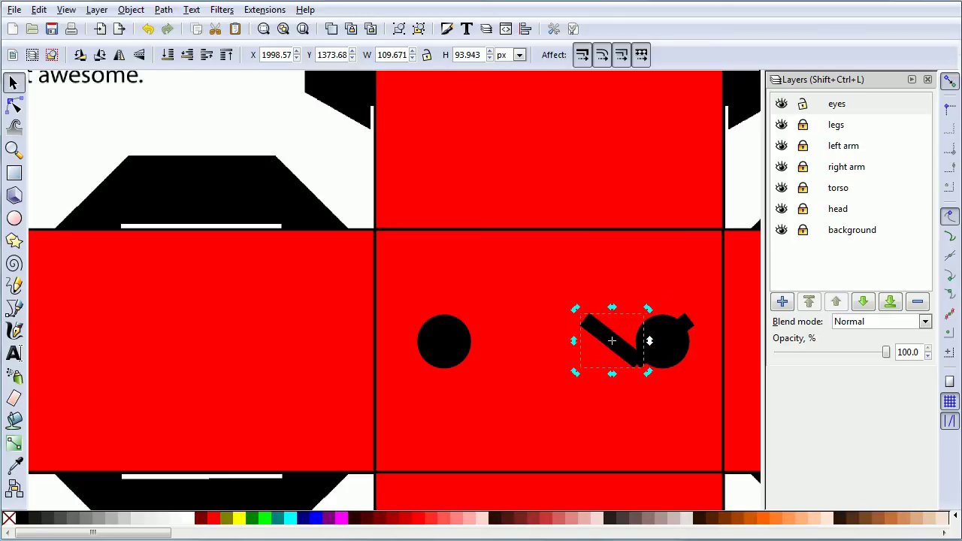
{"action": "key", "text": "Left"}
{"action": "key", "text": "Left"}
{"action": "key", "text": "Left"}
{"action": "key", "text": "Left"}
{"action": "key", "text": "Left"}
{"action": "key", "text": "Left"}
{"action": "key", "text": "Left"}
{"action": "key", "text": "Left"}
{"action": "key", "text": "Left"}
{"action": "key", "text": "Left"}
{"action": "key", "text": "Left"}
{"action": "key", "text": "Left"}
{"action": "key", "text": "Left"}
{"action": "key", "text": "Left"}
{"action": "key", "text": "Left"}
{"action": "key", "text": "Left"}
{"action": "key", "text": "Left"}
{"action": "key", "text": "Left"}
{"action": "key", "text": "Left"}
{"action": "key", "text": "Left"}
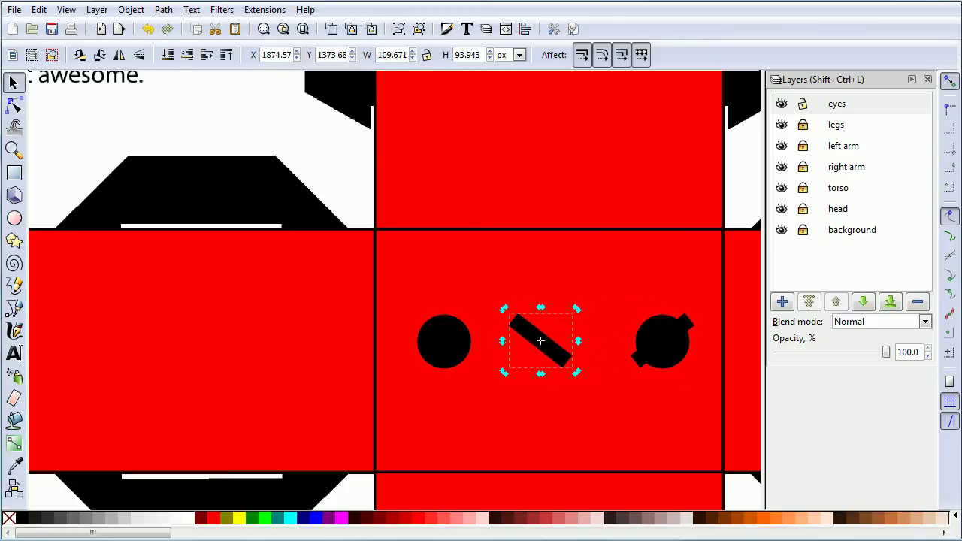
{"action": "key", "text": "Left"}
{"action": "key", "text": "Left"}
{"action": "key", "text": "Left"}
{"action": "key", "text": "Left"}
{"action": "key", "text": "Left"}
{"action": "key", "text": "Left"}
{"action": "key", "text": "Left"}
{"action": "key", "text": "Left"}
{"action": "key", "text": "Left"}
{"action": "key", "text": "Left"}
{"action": "key", "text": "Left"}
{"action": "key", "text": "Left"}
{"action": "key", "text": "Left"}
{"action": "key", "text": "Left"}
{"action": "key", "text": "Left"}
{"action": "key", "text": "Left"}
{"action": "key", "text": "Left"}
{"action": "key", "text": "Left"}
{"action": "key", "text": "Left"}
{"action": "key", "text": "Left"}
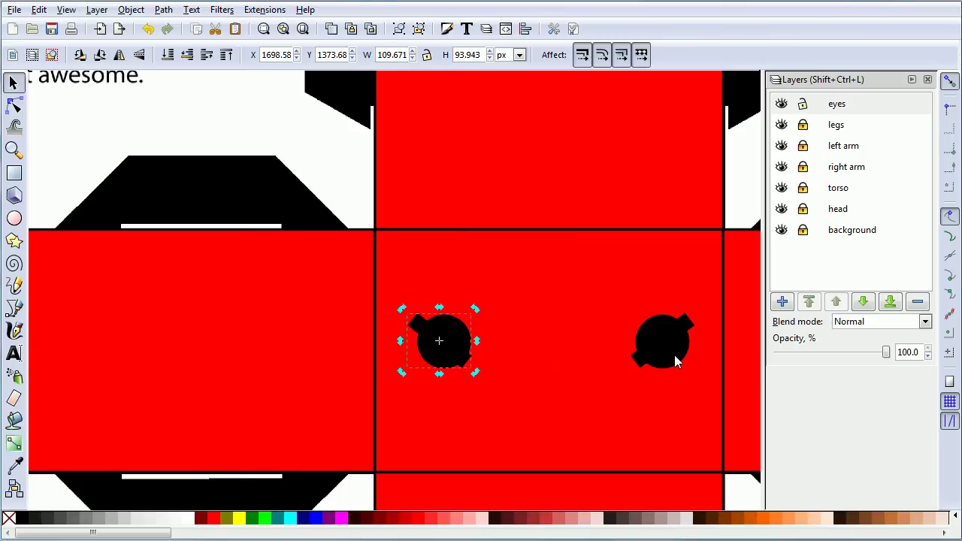
{"action": "key", "text": "Right"}
{"action": "key", "text": "Right"}
{"action": "key", "text": "Right"}
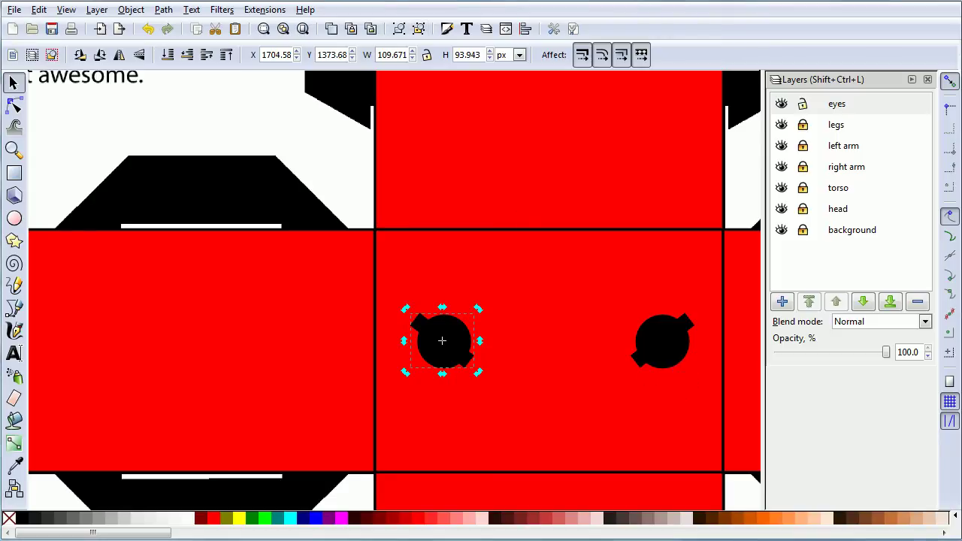
Delete the right and left eye circles, leaving only the slanted eyebrow bars.
{"action": "left_click", "coordinate": [667, 368]}
{"action": "key", "text": "Delete"}
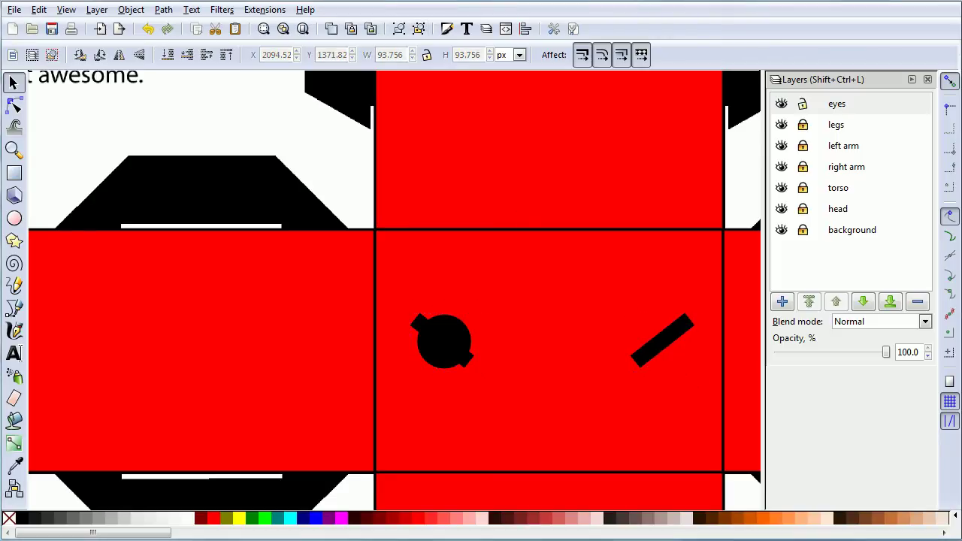
{"action": "left_click", "coordinate": [428, 359]}
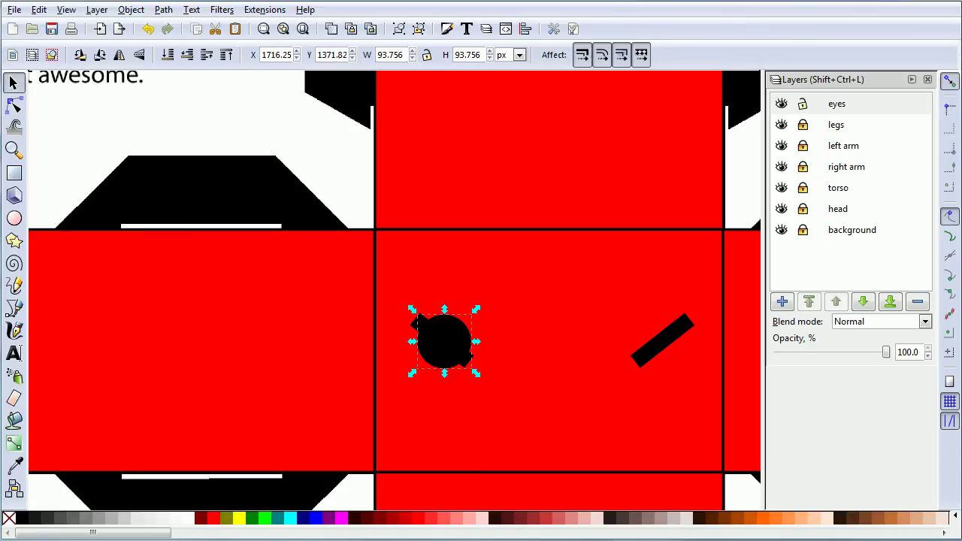
{"action": "key", "text": "Delete"}
Save the drawing as androidAngry with Cairo PNG (*.png) as the file type.
{"action": "left_click", "coordinate": [15, 10]}
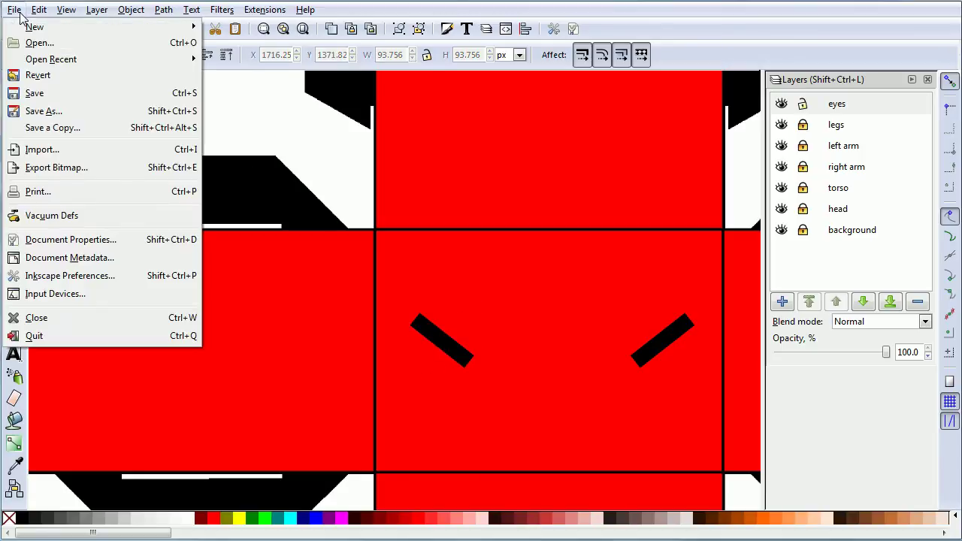
{"action": "left_click", "coordinate": [54, 113]}
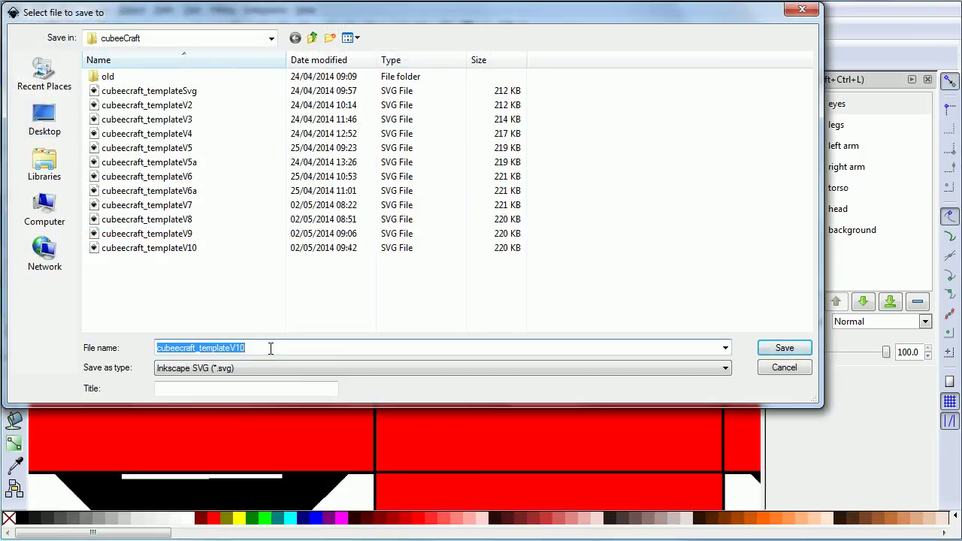
{"action": "left_click", "coordinate": [271, 348]}
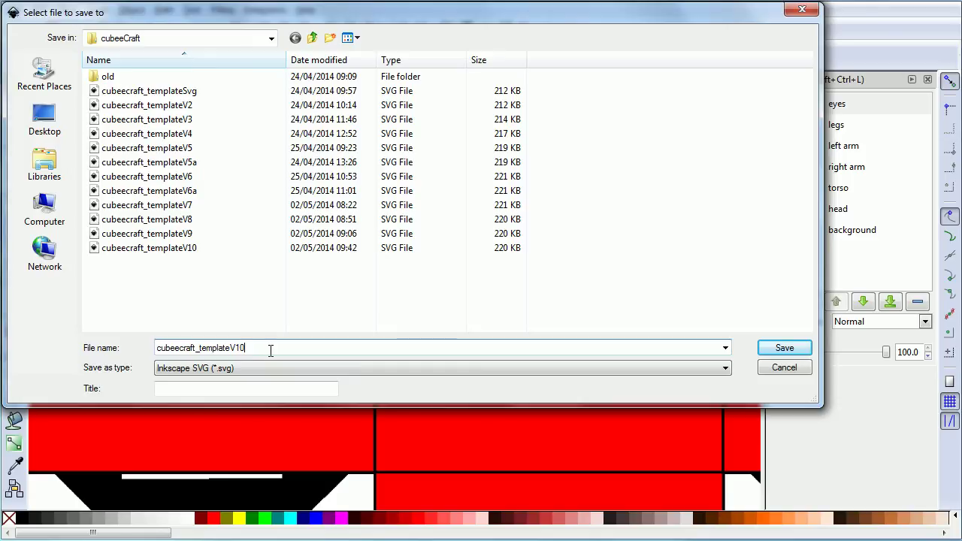
{"action": "key", "text": "BackSpace"}
{"action": "key", "text": "BackSpace"}
{"action": "key", "text": "BackSpace"}
{"action": "key", "text": "BackSpace"}
{"action": "key", "text": "BackSpace"}
{"action": "key", "text": "BackSpace"}
{"action": "key", "text": "BackSpace"}
{"action": "key", "text": "BackSpace"}
{"action": "key", "text": "BackSpace"}
{"action": "key", "text": "BackSpace"}
{"action": "key", "text": "BackSpace"}
{"action": "key", "text": "BackSpace"}
{"action": "key", "text": "BackSpace"}
{"action": "key", "text": "BackSpace"}
{"action": "key", "text": "BackSpace"}
{"action": "key", "text": "BackSpace"}
{"action": "key", "text": "BackSpace"}
{"action": "key", "text": "BackSpace"}
{"action": "key", "text": "BackSpace"}
{"action": "key", "text": "BackSpace"}
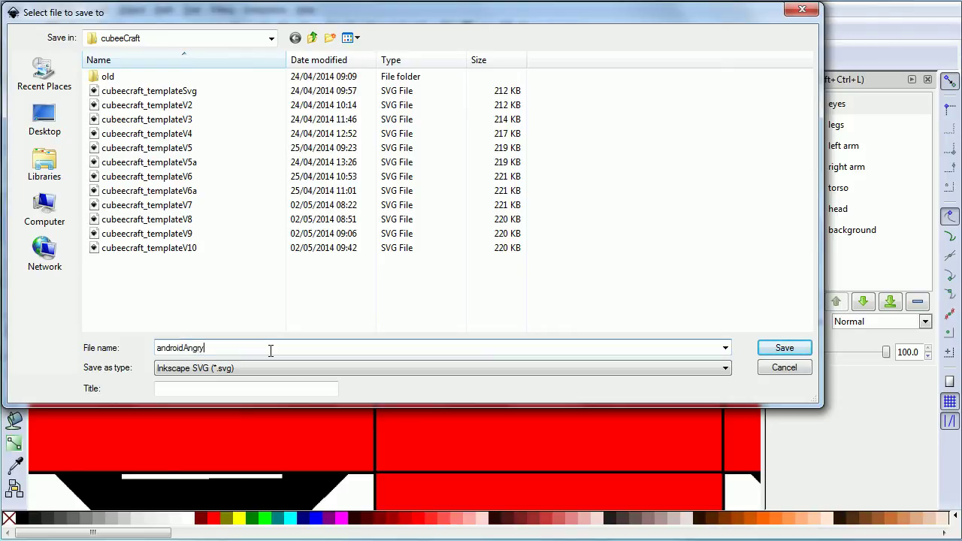
{"action": "left_click", "coordinate": [724, 368]}
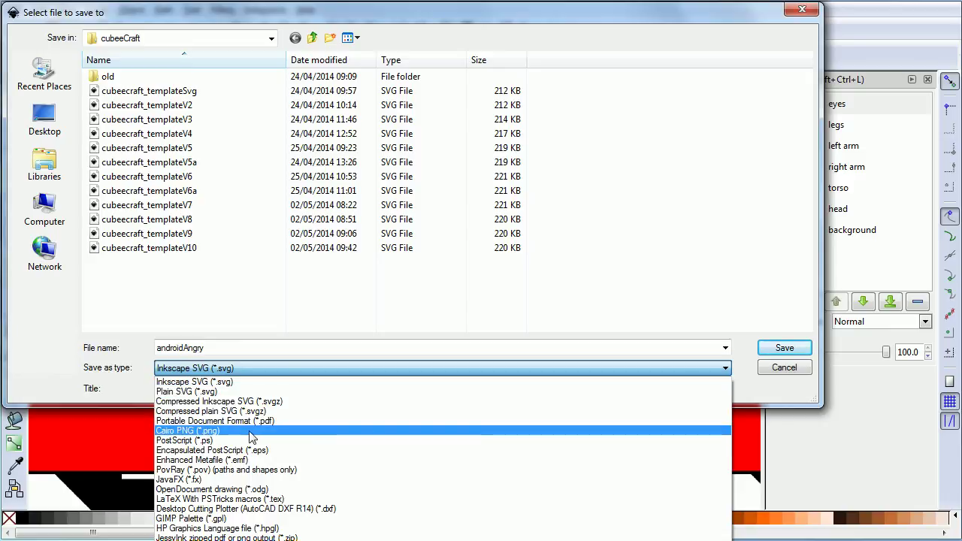
{"action": "left_click", "coordinate": [407, 430]}
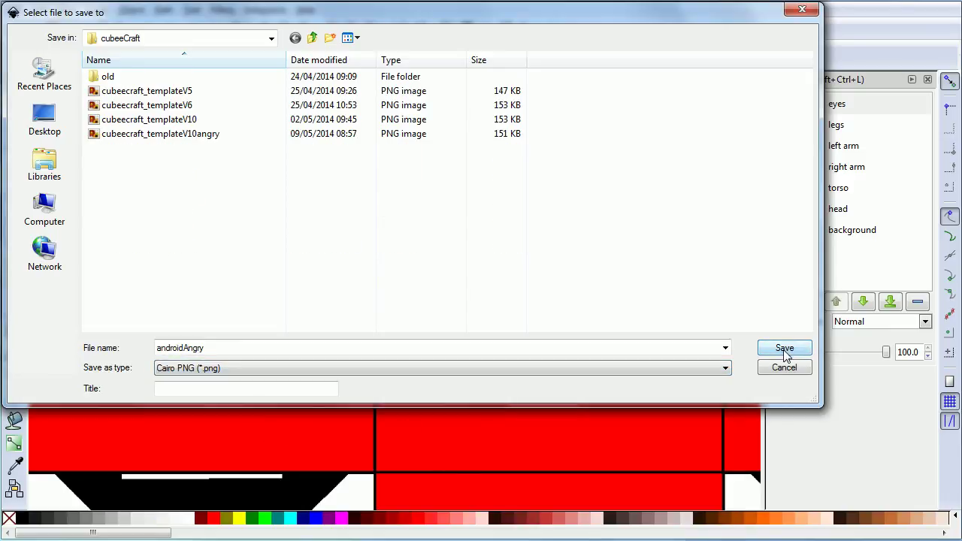
{"action": "left_click", "coordinate": [784, 350]}
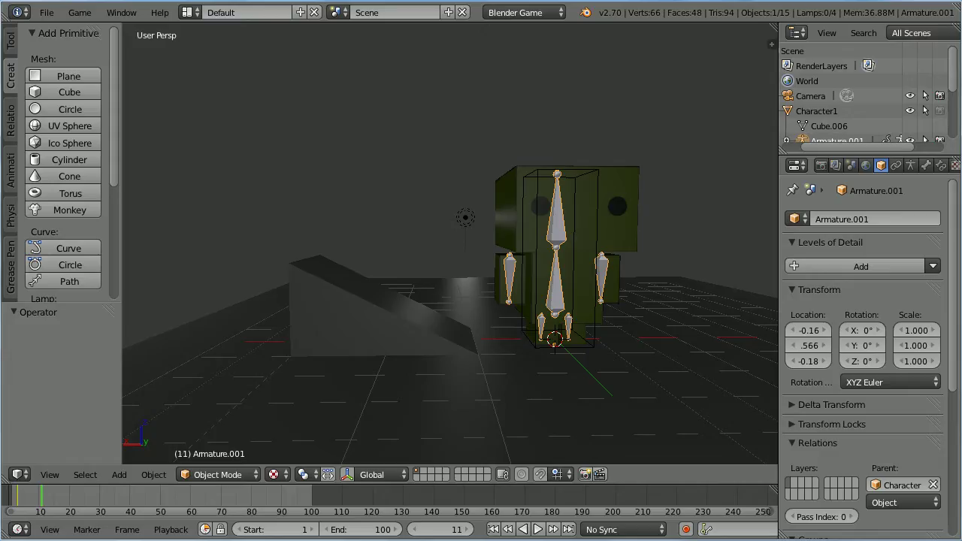
Select the head cube and rename its texture image to cubee.
{"action": "right_click", "coordinate": [628, 175]}
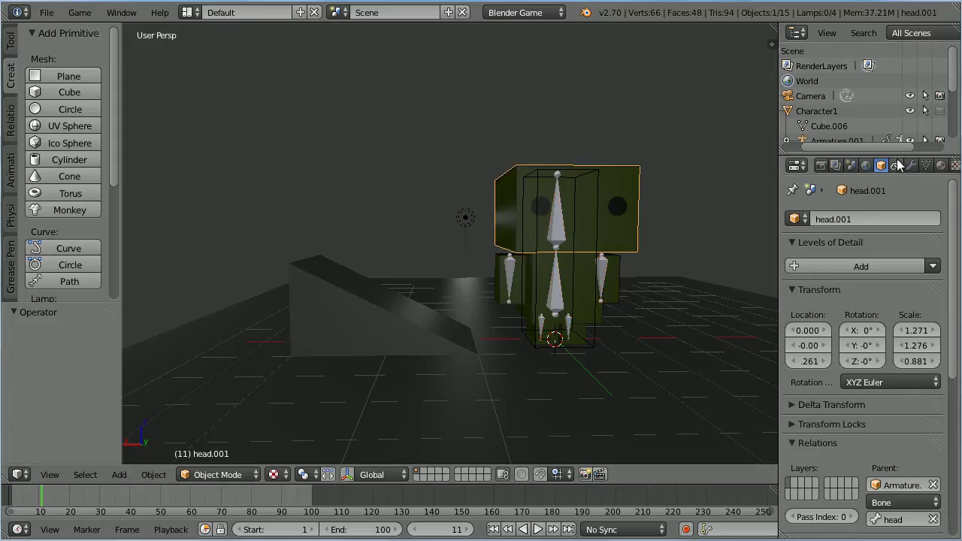
{"action": "left_click", "coordinate": [941, 166]}
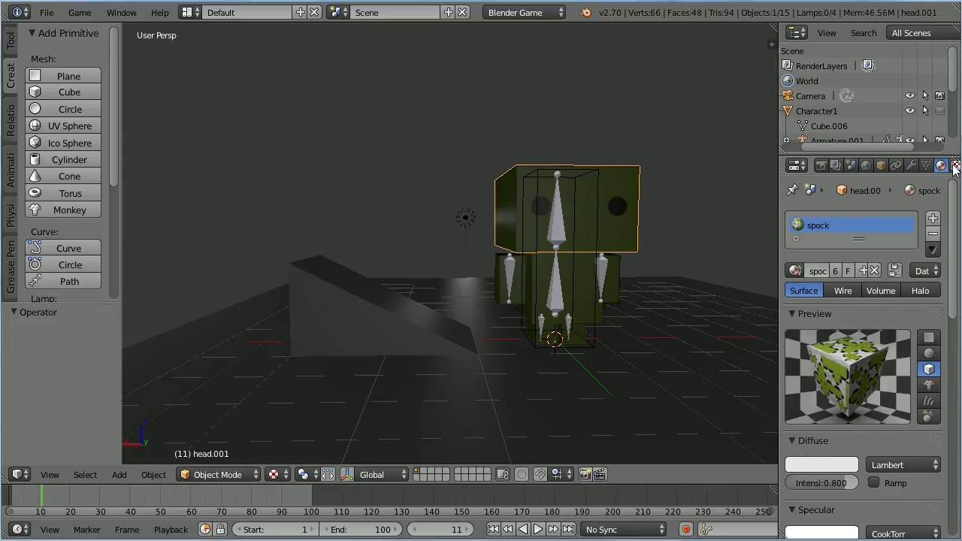
{"action": "left_click", "coordinate": [955, 167]}
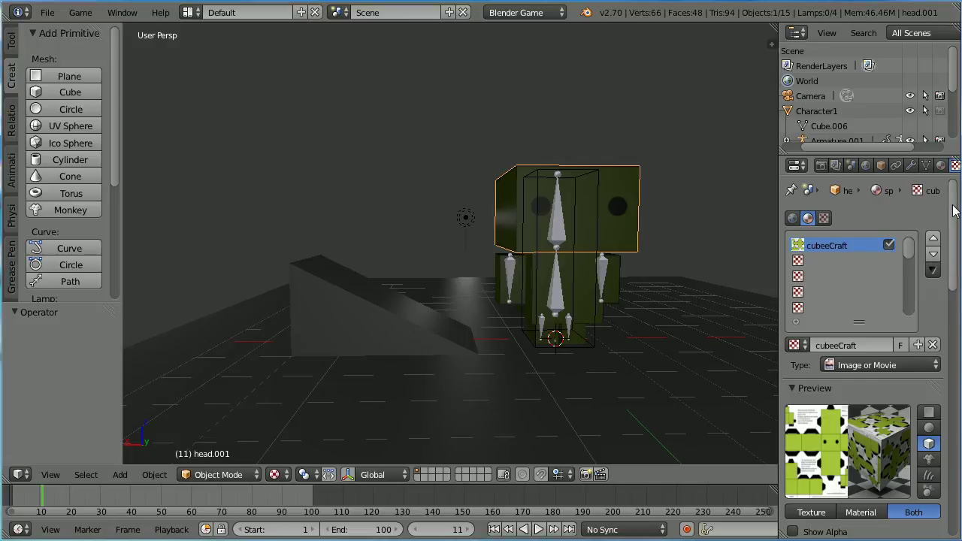
{"action": "scroll", "coordinate": [954, 211], "scroll_direction": "down", "scroll_amount": 10}
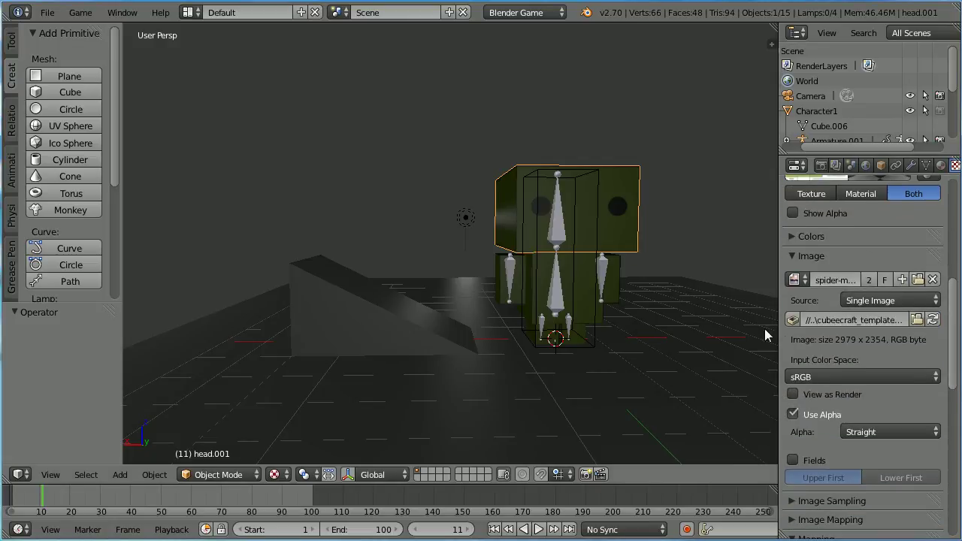
{"action": "left_click", "coordinate": [827, 283]}
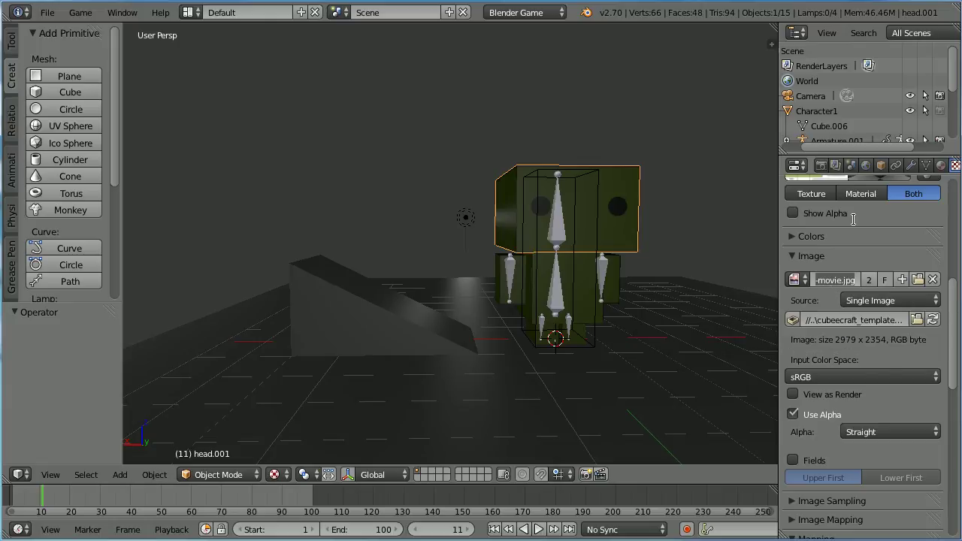
{"action": "type", "text": "cubee"}
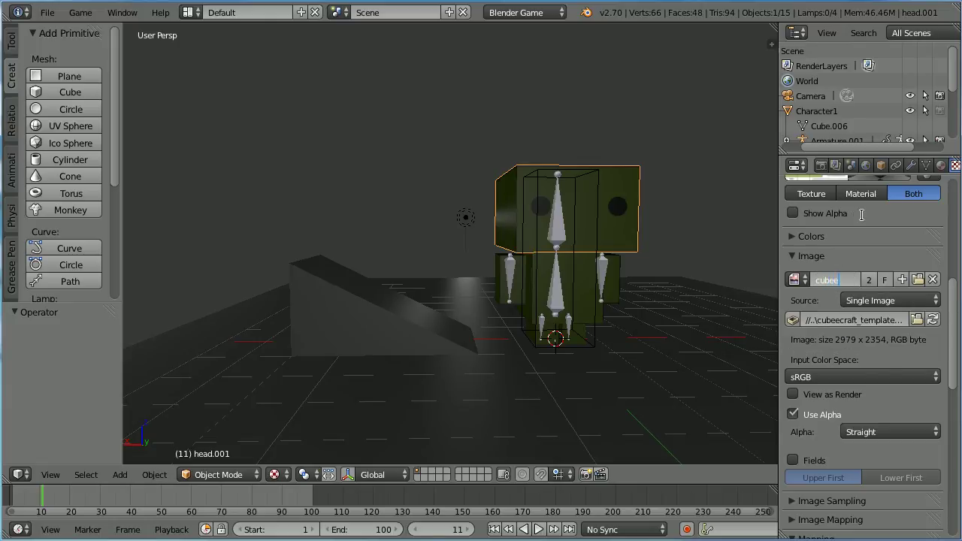
{"action": "key", "text": "Return"}
Load androidAngry.png from the inkScapeTemplate folder as the cubee texture image.
{"action": "left_click", "coordinate": [919, 321]}
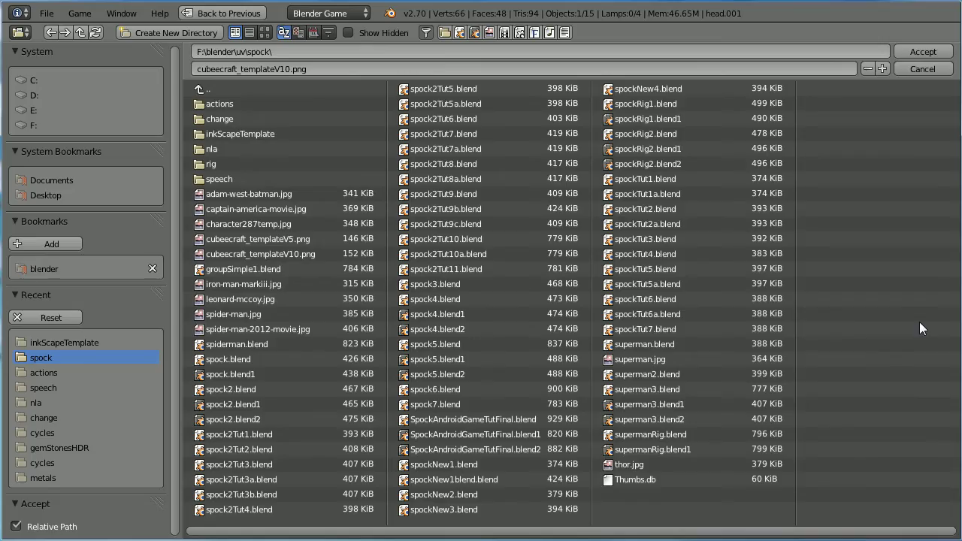
{"action": "left_click", "coordinate": [228, 136]}
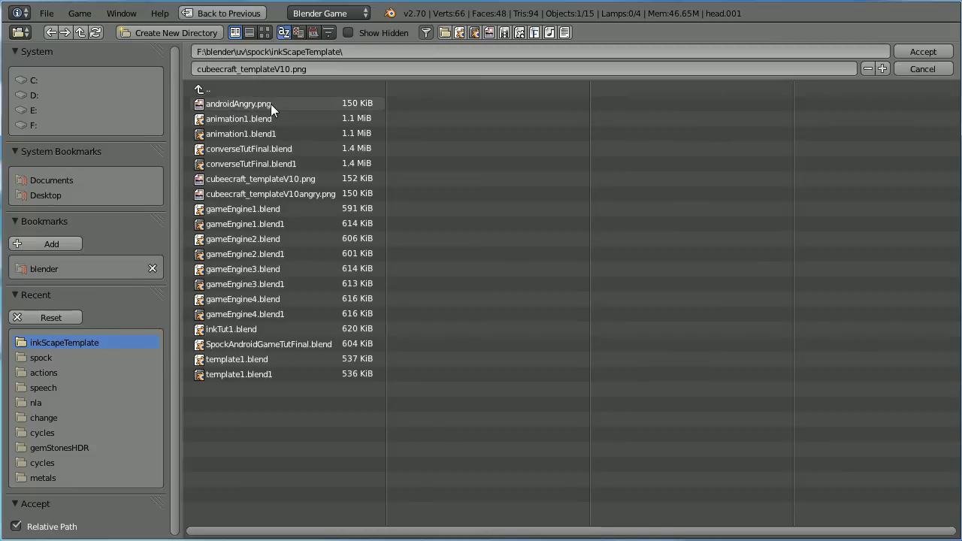
{"action": "left_click", "coordinate": [270, 104]}
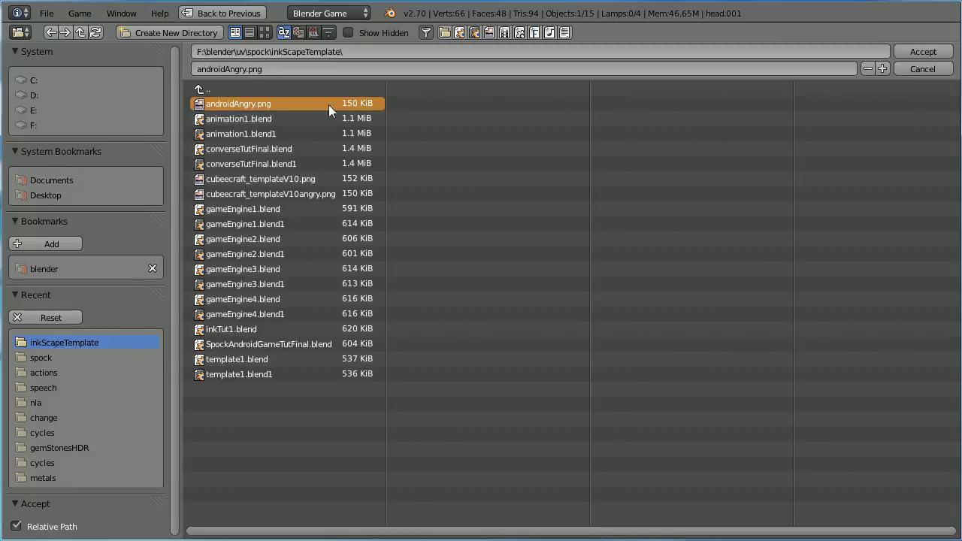
{"action": "left_click", "coordinate": [913, 51]}
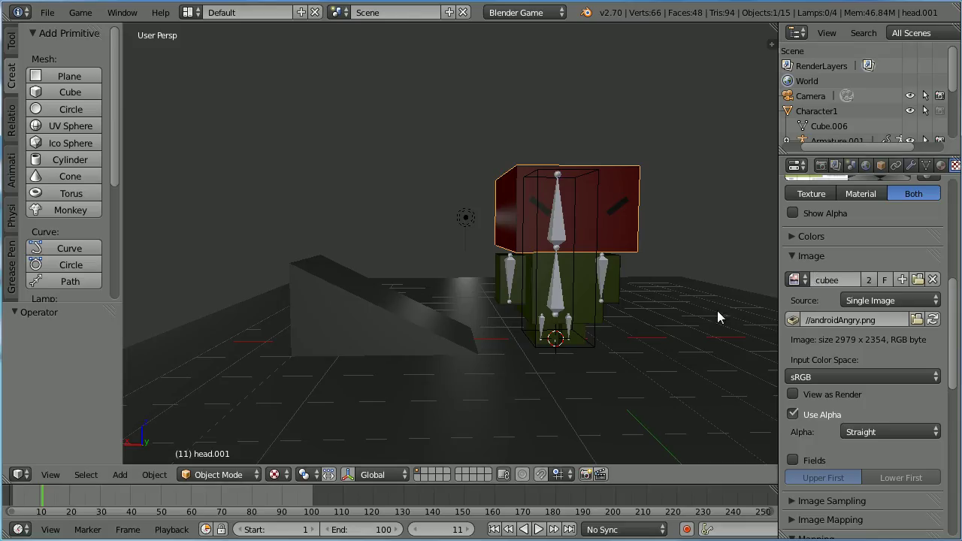
Play the game to preview the red-headed character, stop it, and switch to Firefox.
{"action": "key", "text": "p"}
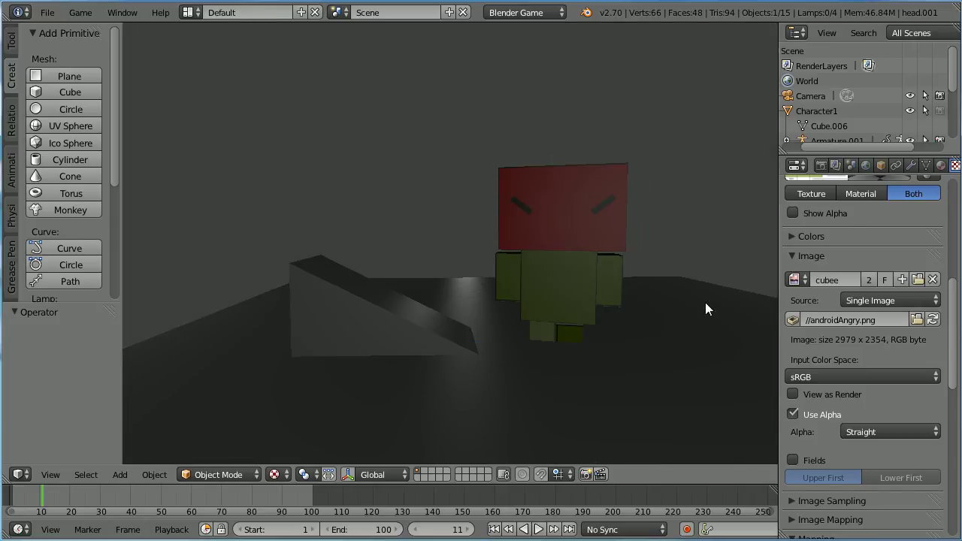
{"action": "key", "text": "Escape"}
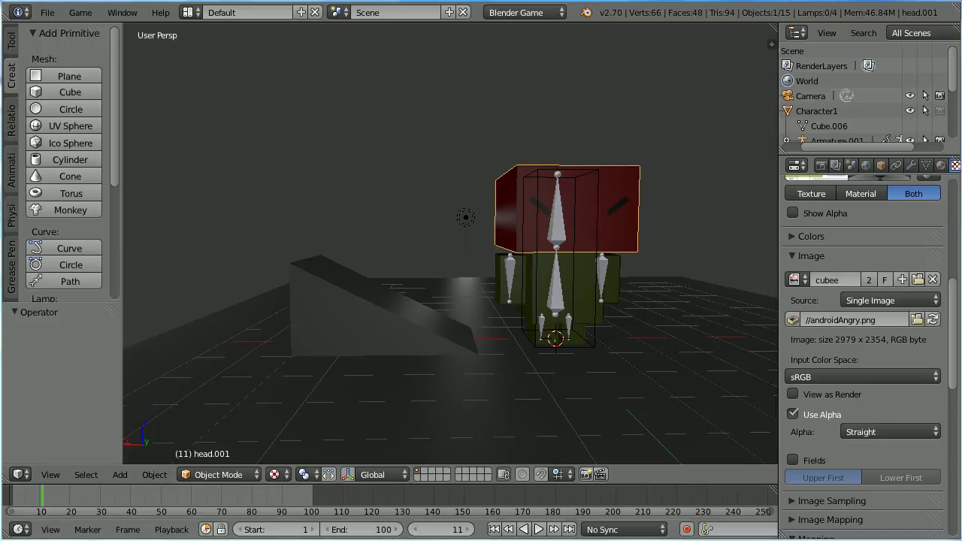
{"action": "key", "text": "alt+Tab"}
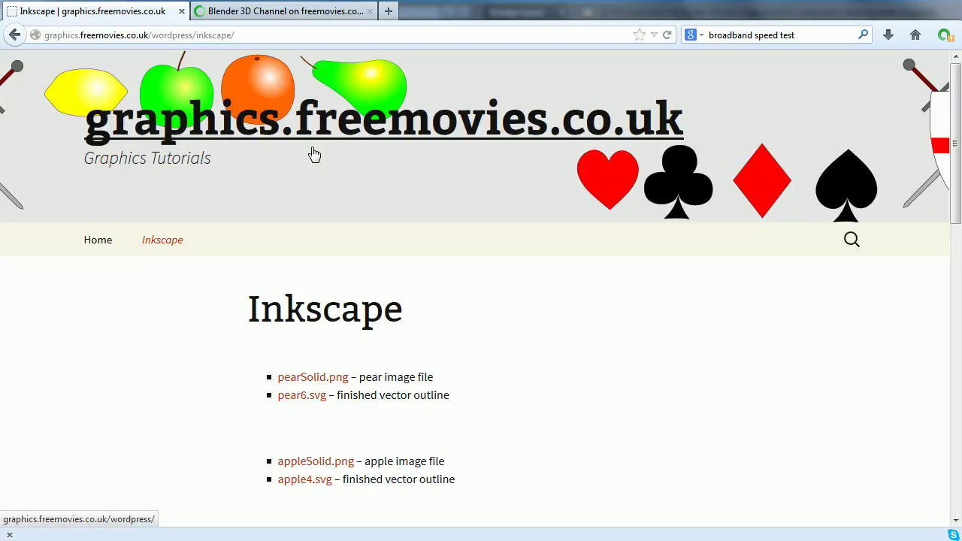
Bring up the Blender 3D Channel page in Firefox.
{"action": "left_click", "coordinate": [301, 11]}
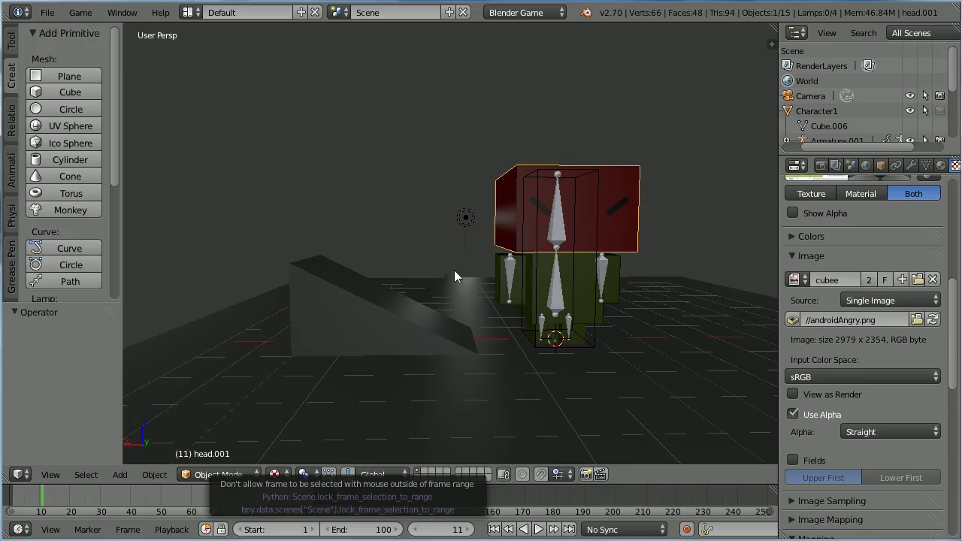
Run the Blender game to show the red-headed character with the androidAngry texture and angry eyebrows.
{"action": "key", "text": "p"}
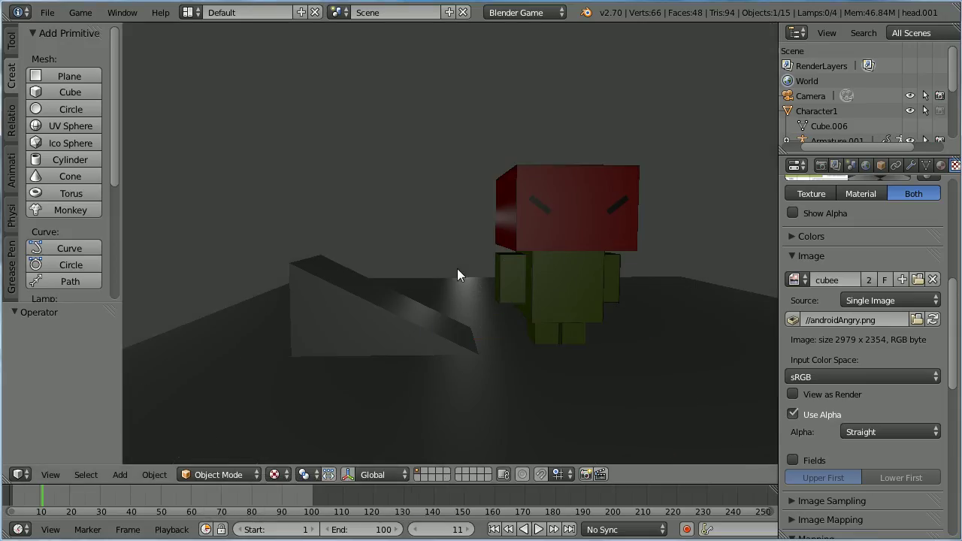